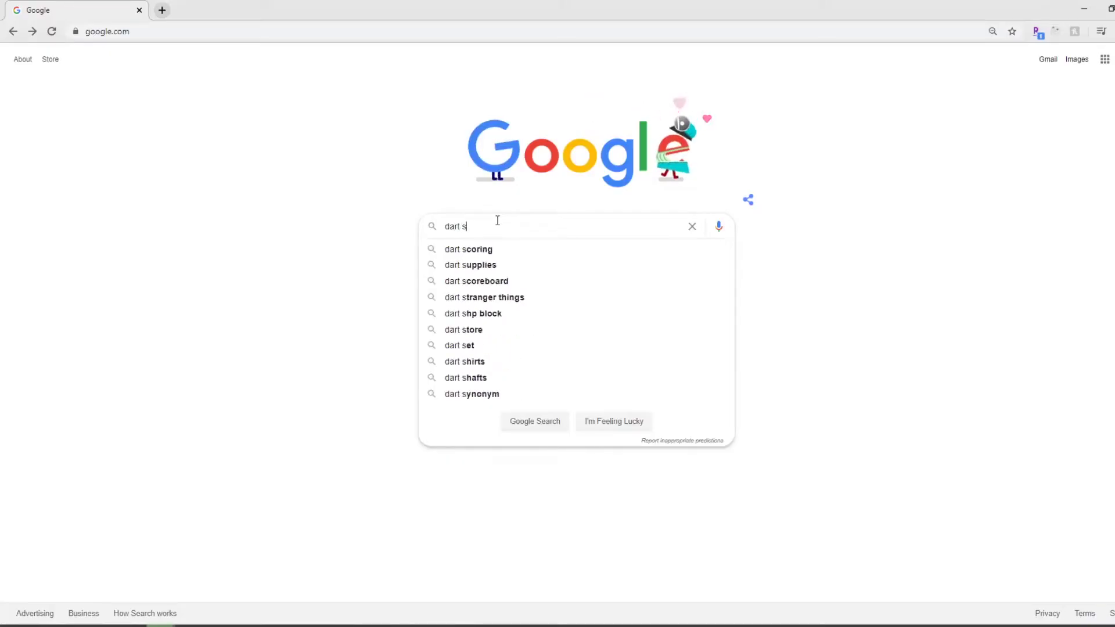
pyautogui.write('dk')
# Step: Search Google for 'dart sdk'
pyautogui.press('Return')
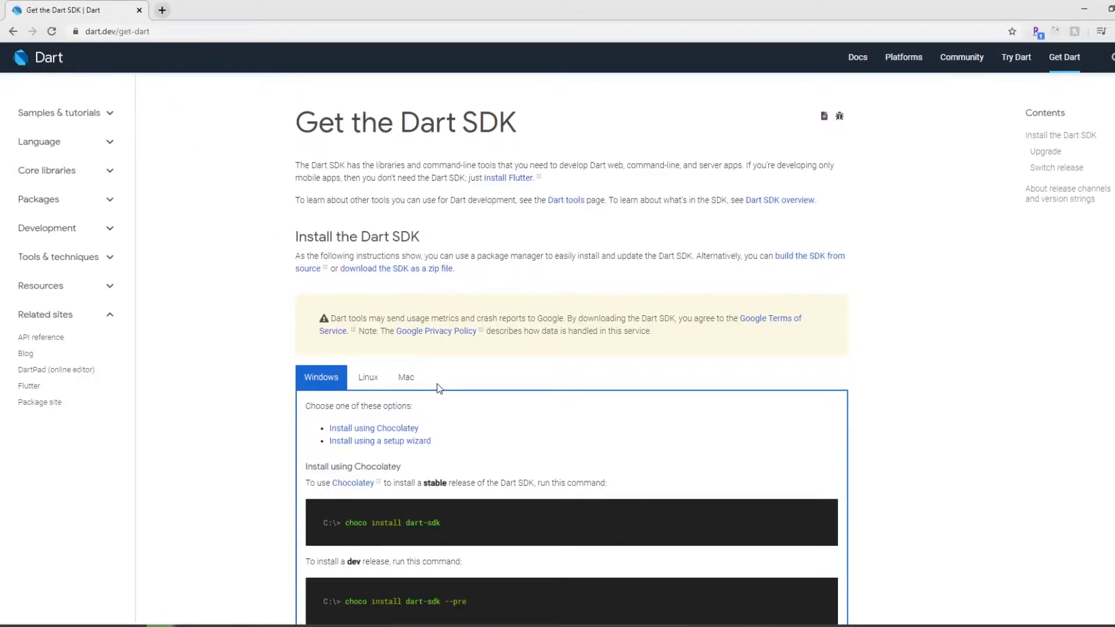
pyautogui.scroll(-2, 403, 466)
pyautogui.scroll(-5, 403, 464)
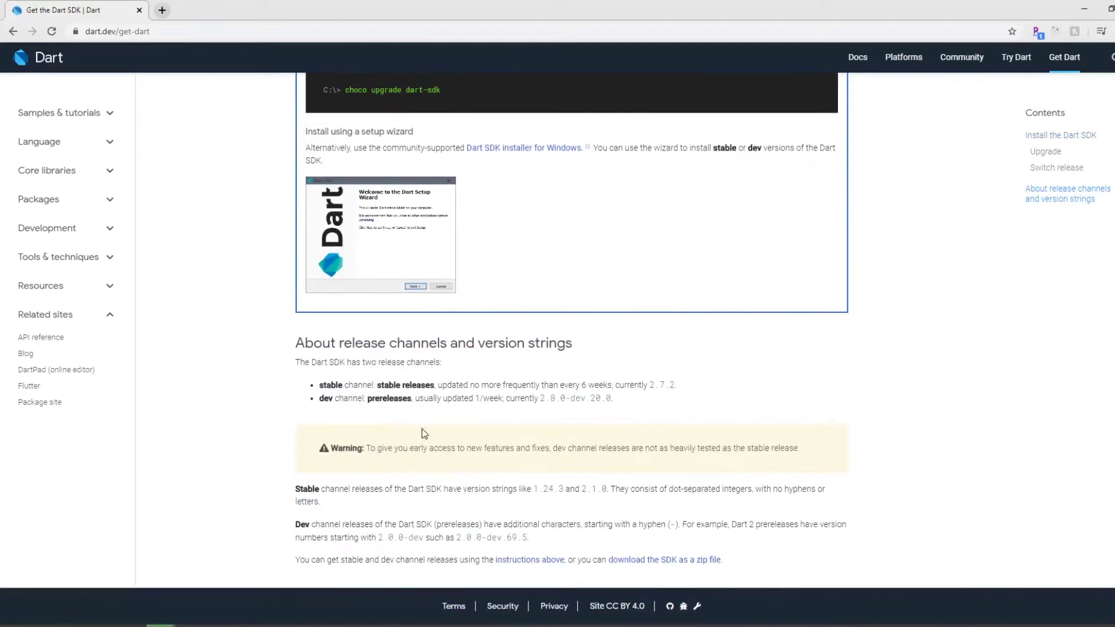
pyautogui.scroll(4, 425, 399)
pyautogui.scroll(-3, 516, 446)
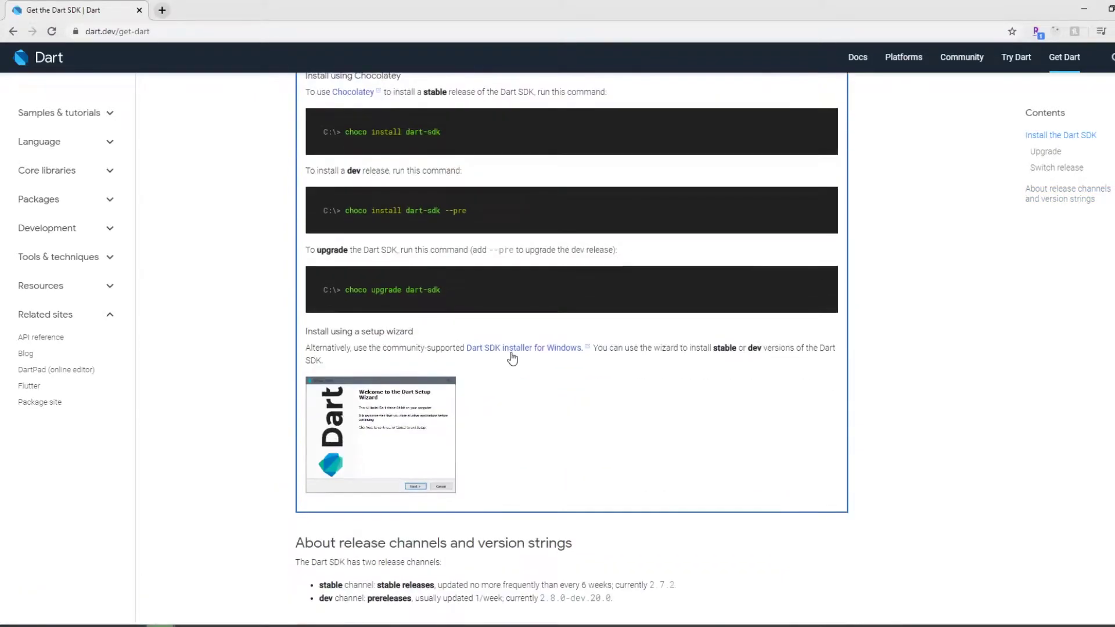
# Step: Download the 64-bit Windows dev Dart installer from the community installer page and launch it
pyautogui.click(518, 349)
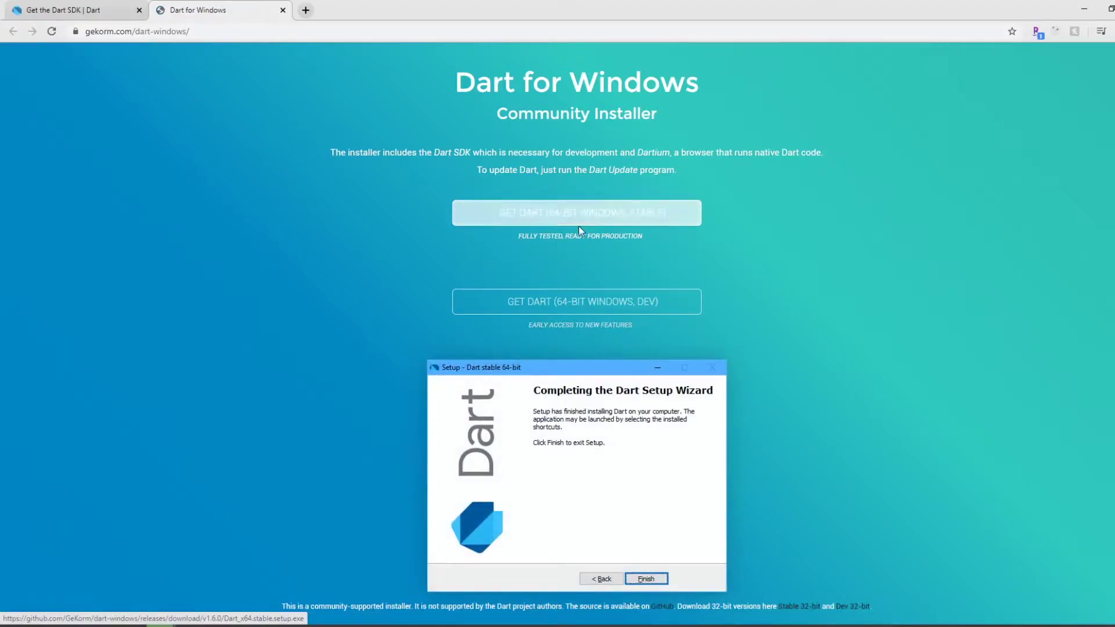
pyautogui.click(584, 301)
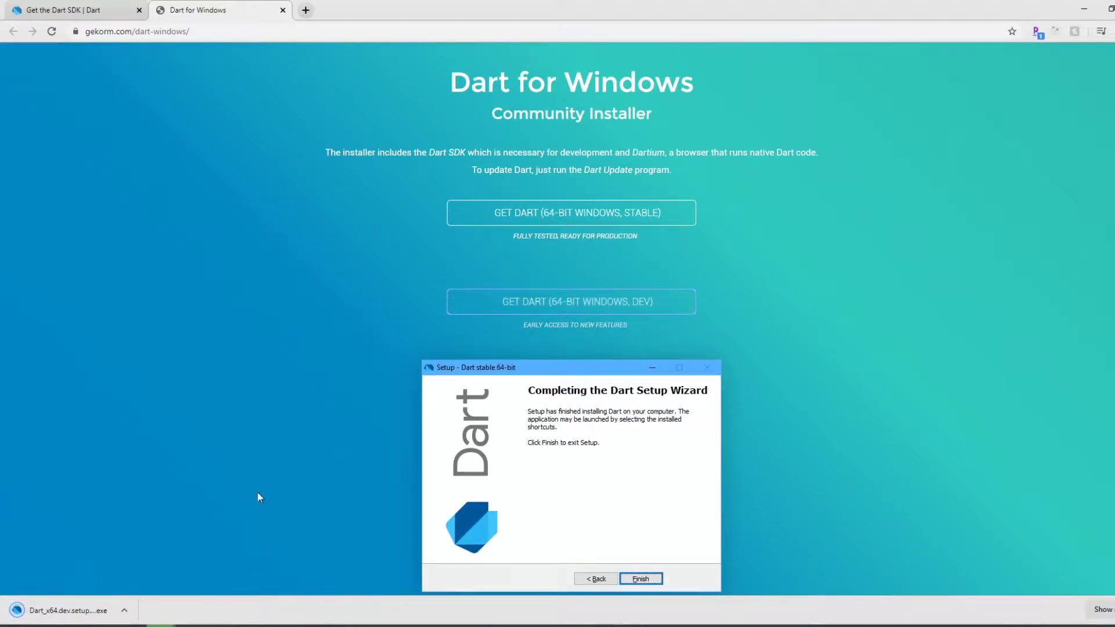
pyautogui.click(126, 611)
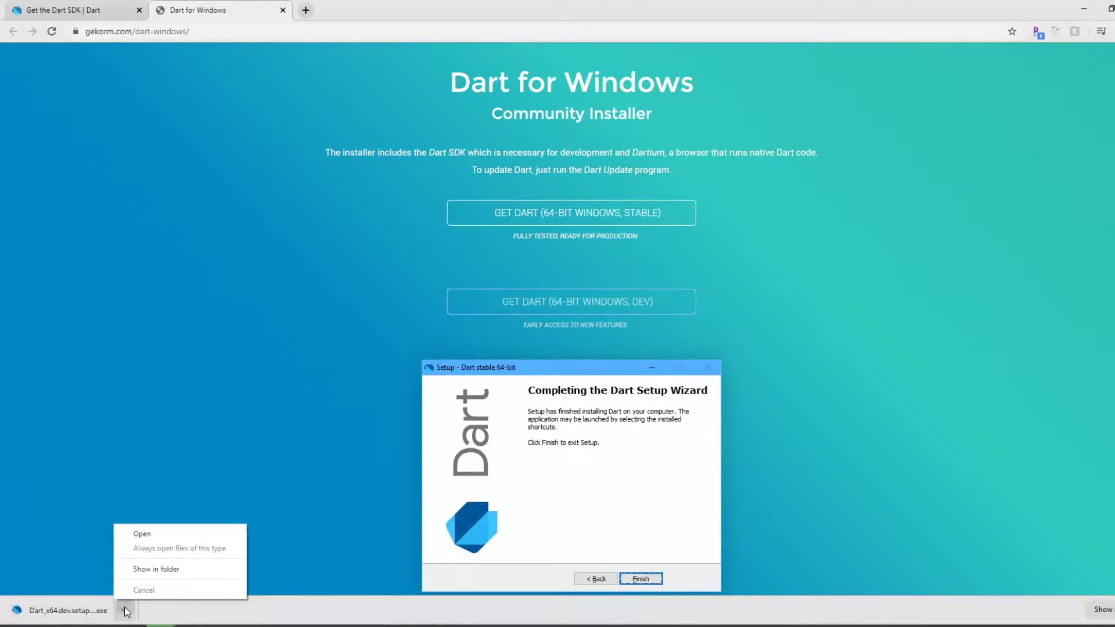
pyautogui.click(153, 533)
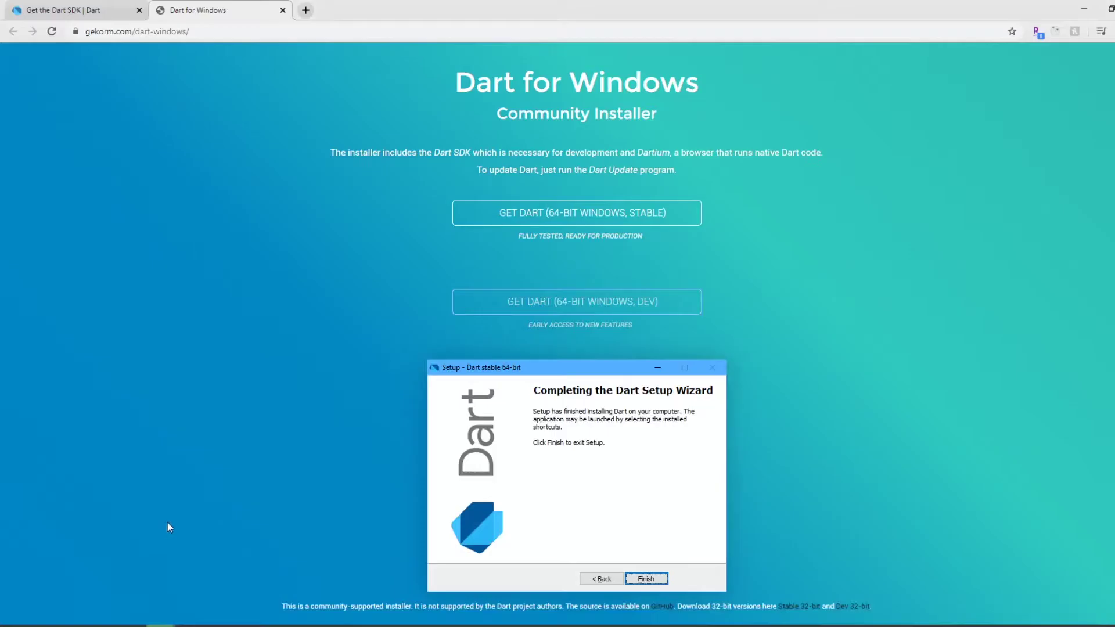
pyautogui.scroll(-5, 515, 346)
pyautogui.scroll(-5, 518, 340)
pyautogui.scroll(-5, 523, 334)
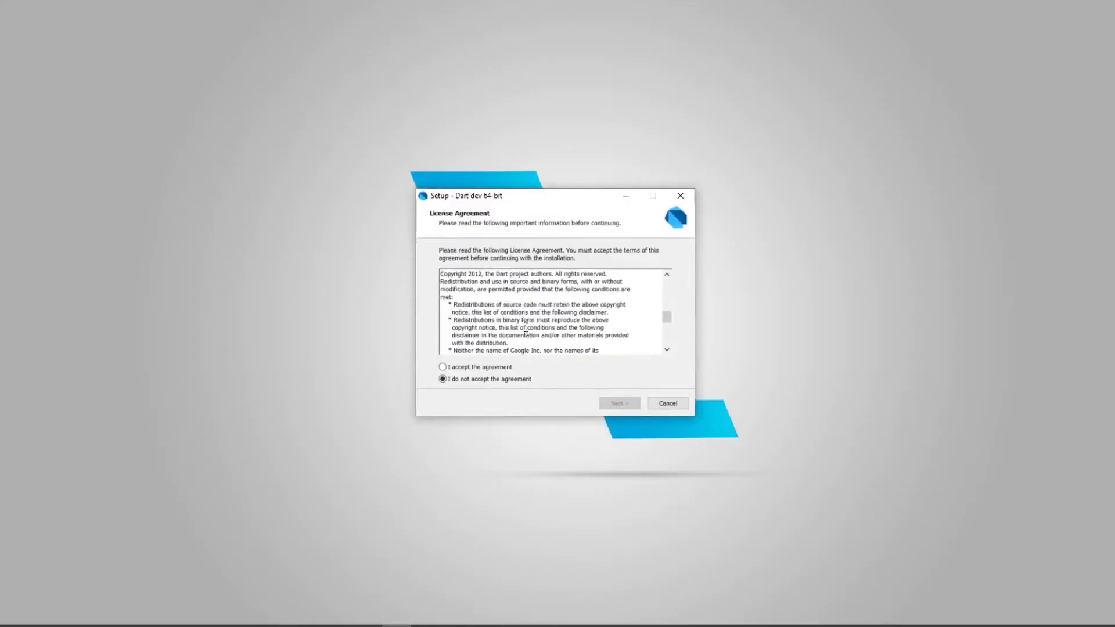
pyautogui.scroll(-5, 527, 327)
pyautogui.scroll(-1, 526, 328)
# Step: Accept the Dart licence agreement and complete the dev 64-bit installation
pyautogui.click(511, 370)
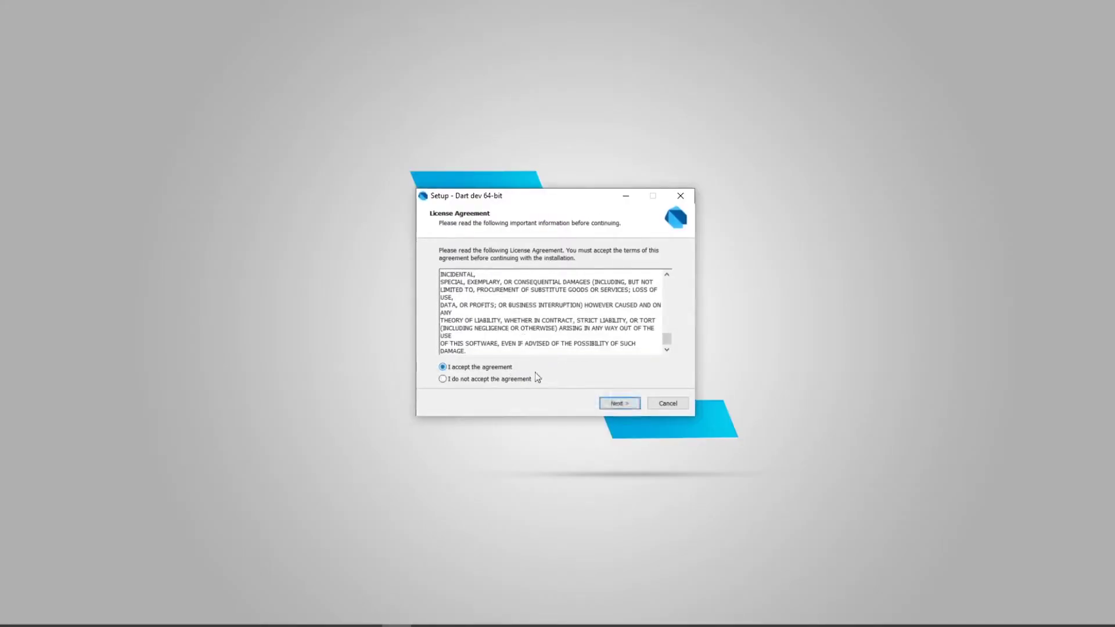
pyautogui.click(623, 408)
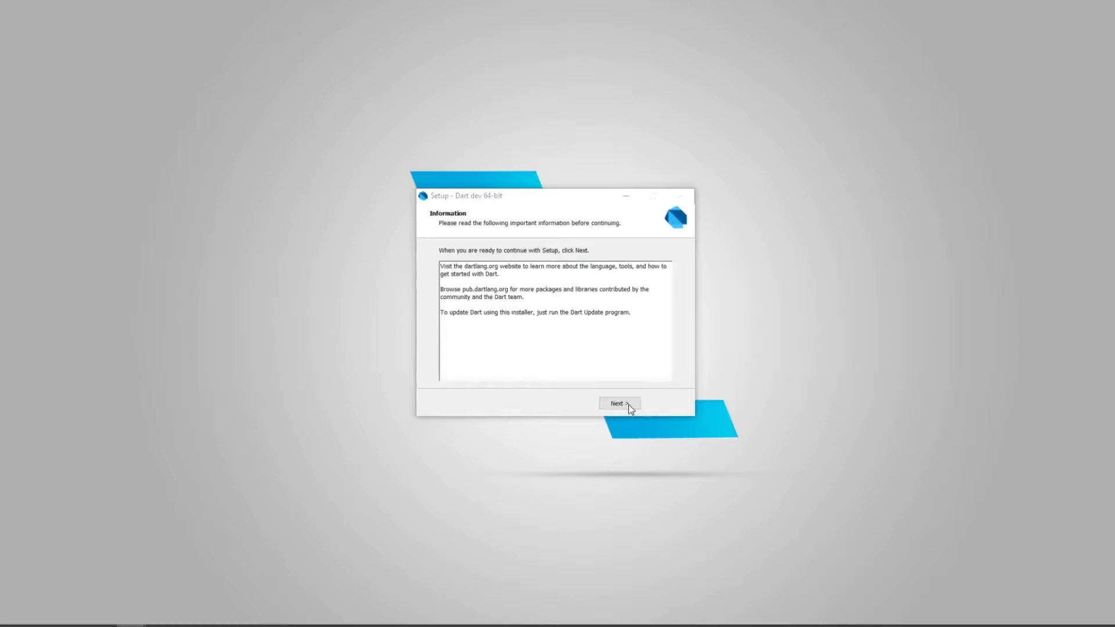
pyautogui.click(619, 403)
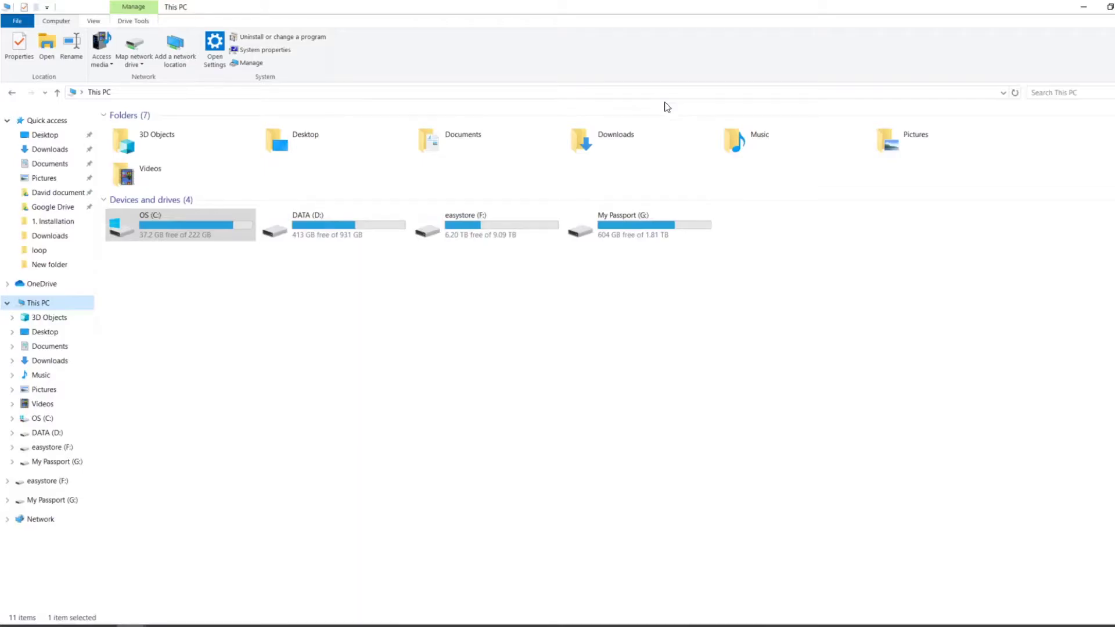
# Step: Browse to C:\Program Files\Dart\dart-sdk and copy its folder path
pyautogui.doubleClick(165, 235)
pyautogui.doubleClick(164, 208)
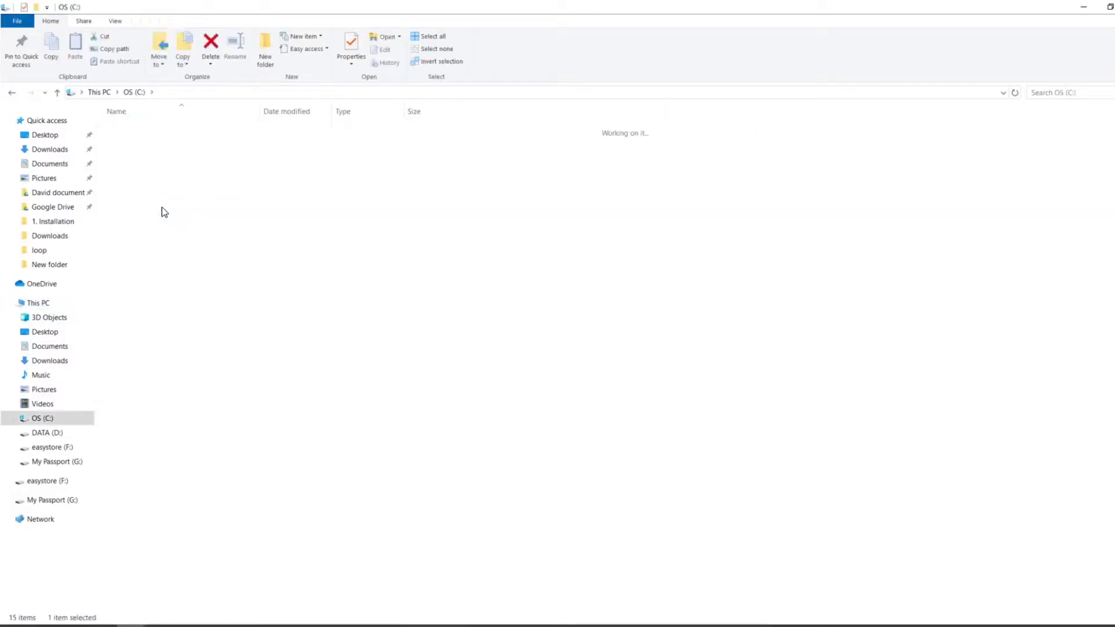
pyautogui.doubleClick(150, 223)
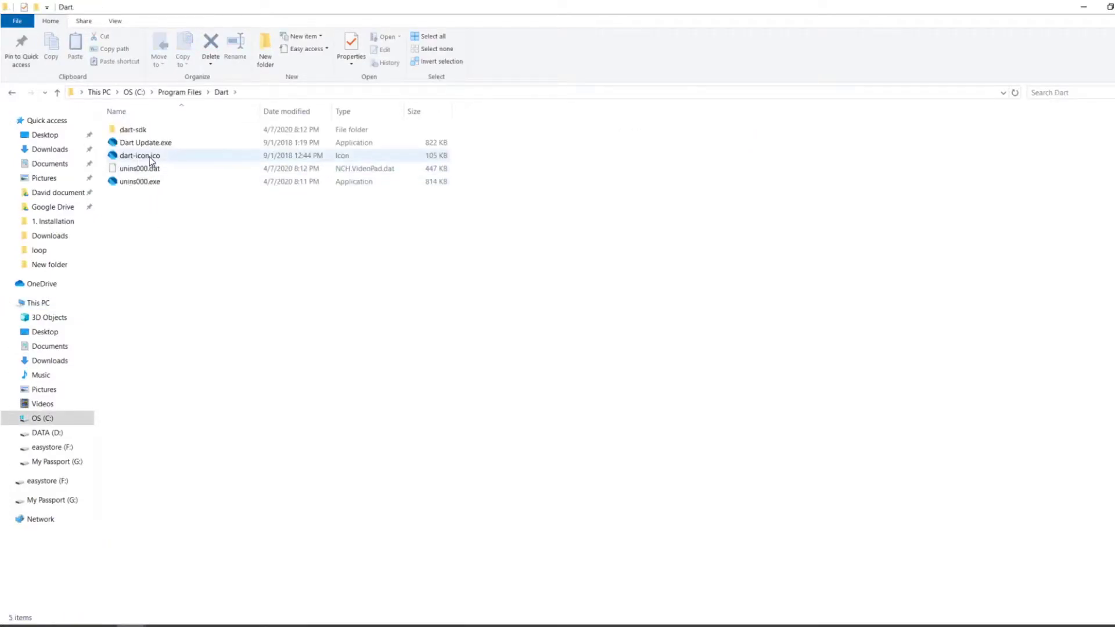
pyautogui.doubleClick(148, 136)
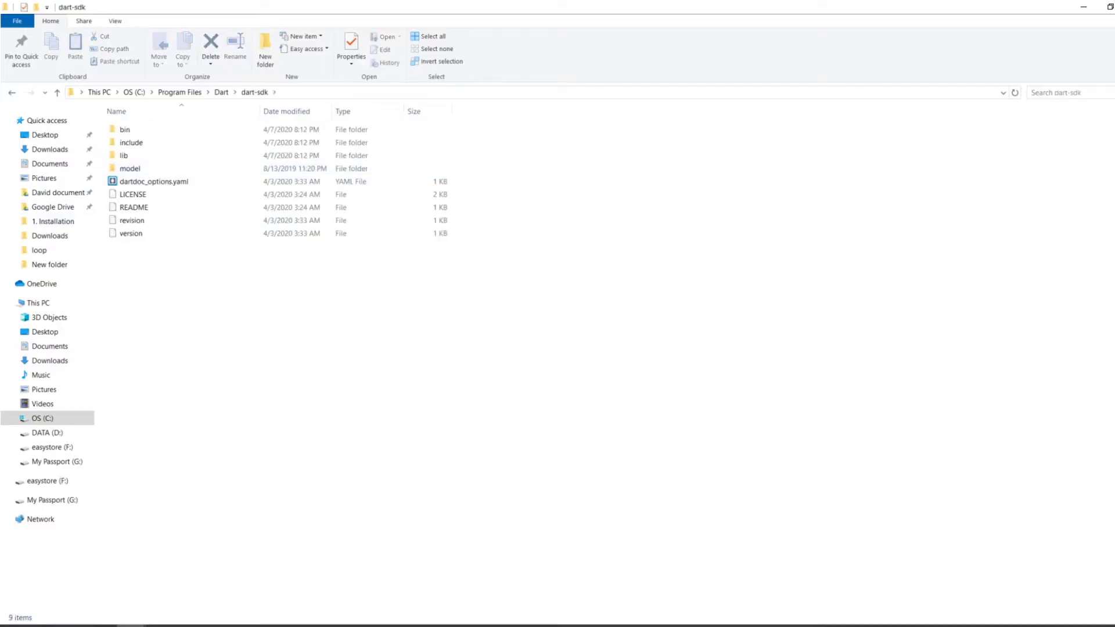
pyautogui.click(345, 92)
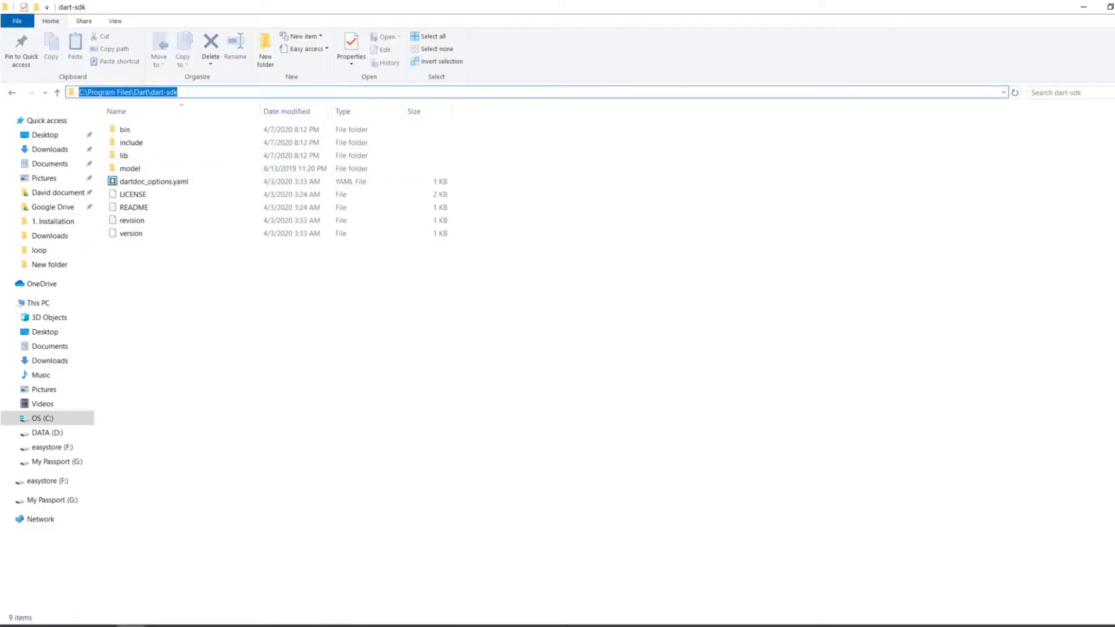
pyautogui.click(342, 625)
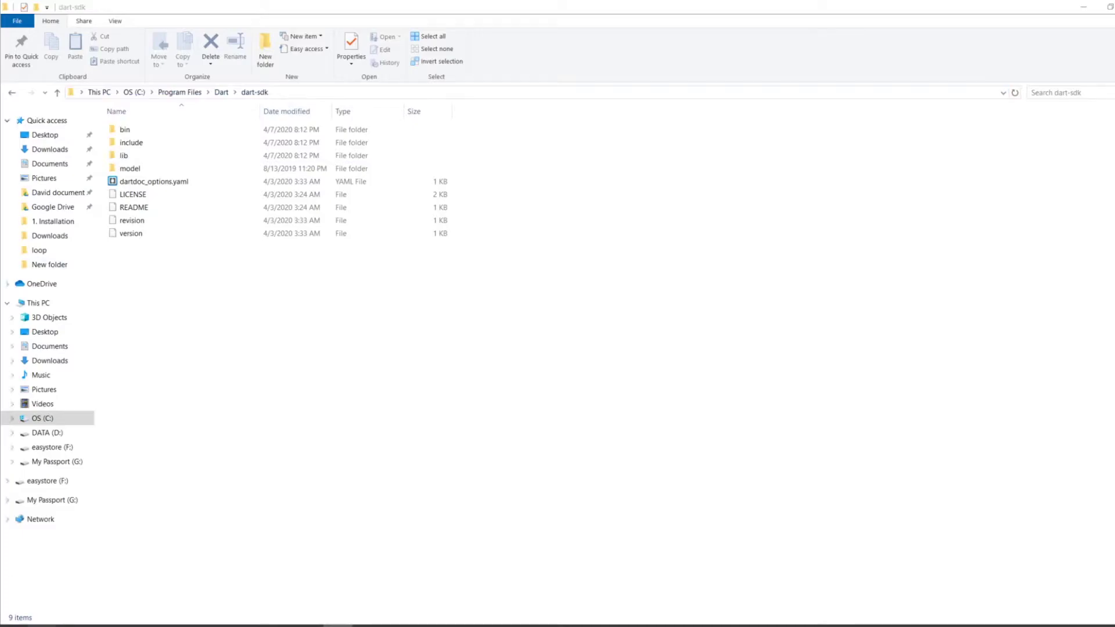
# Step: Reach the Advanced tab of System Properties through This PC's Properties
pyautogui.press('super+s')
pyautogui.write('this')
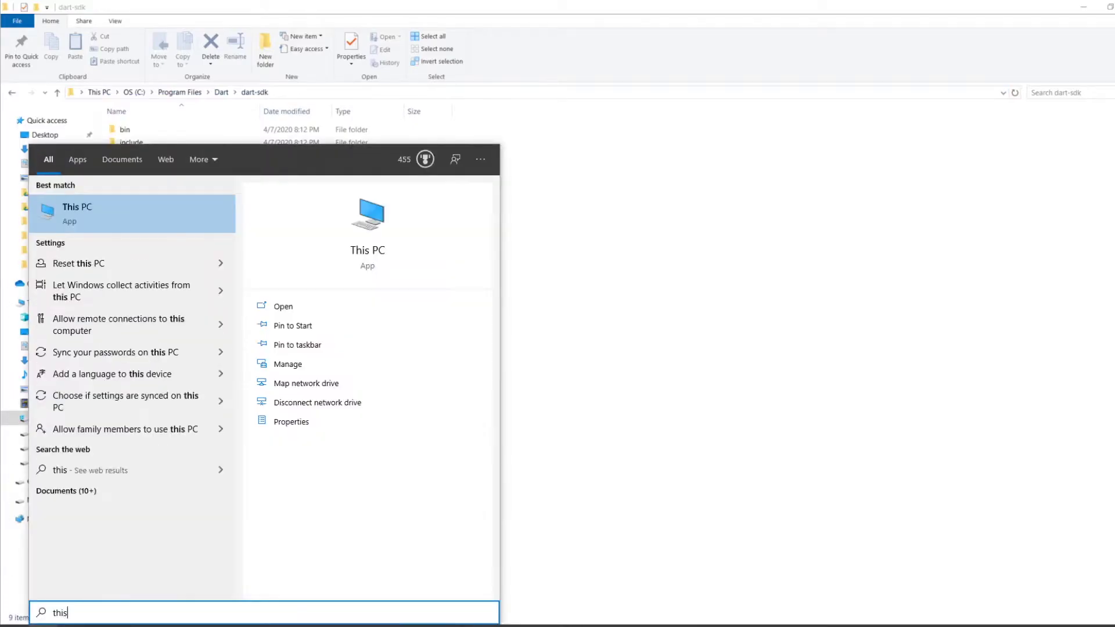
pyautogui.write(' pc')
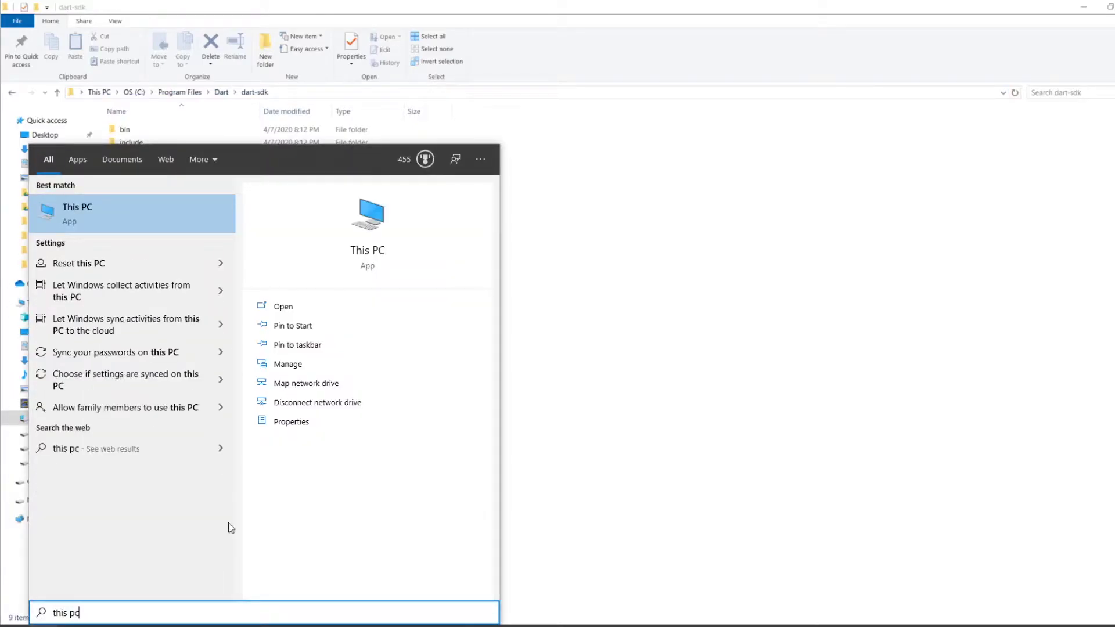
pyautogui.rightClick(87, 216)
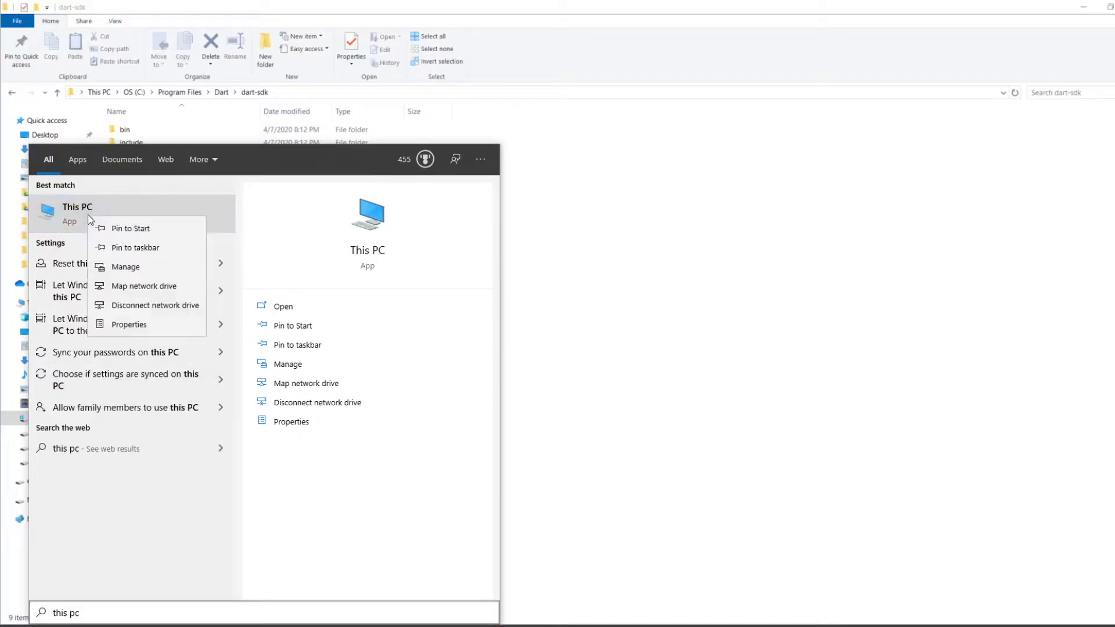
pyautogui.click(128, 323)
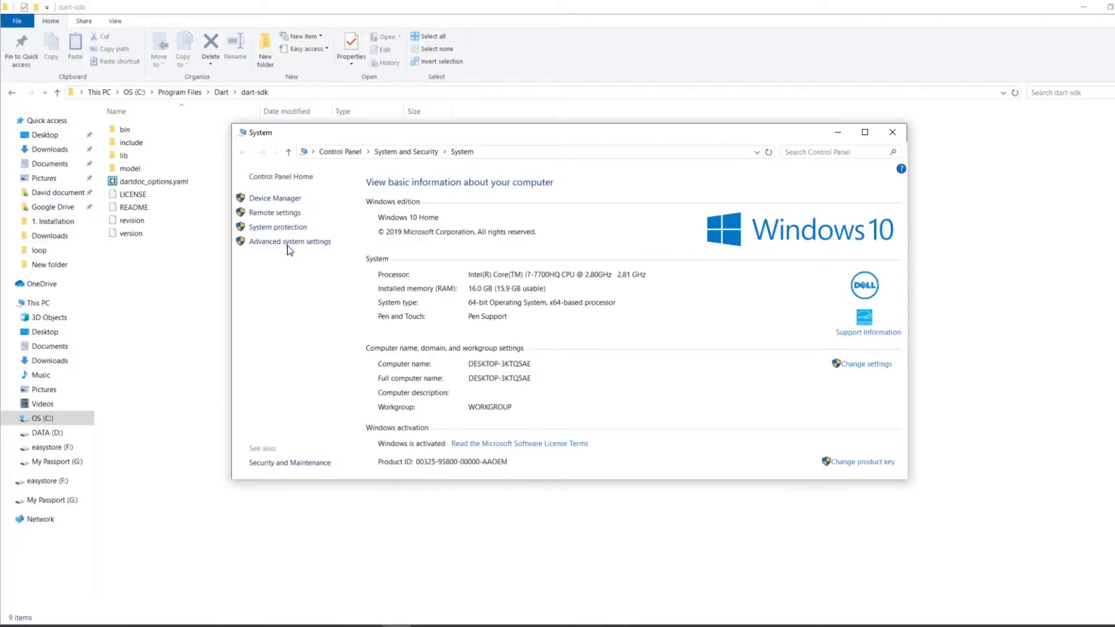
pyautogui.click(289, 242)
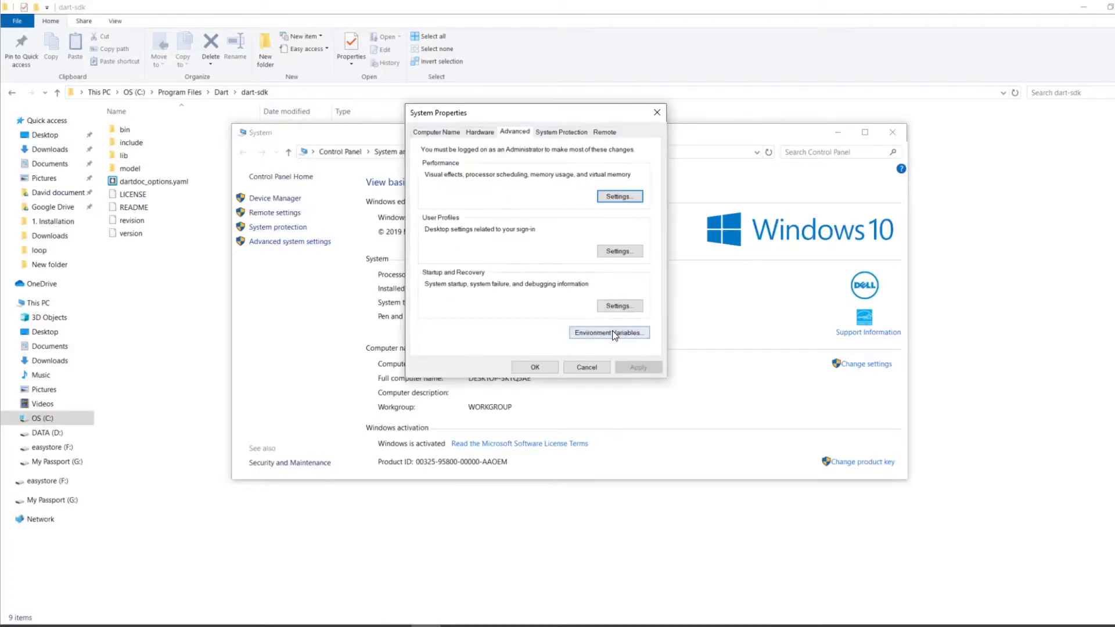
# Step: Add C:\Program Files\Dart\dart-sdk\bin as a new entry in the user Path variable
pyautogui.click(613, 333)
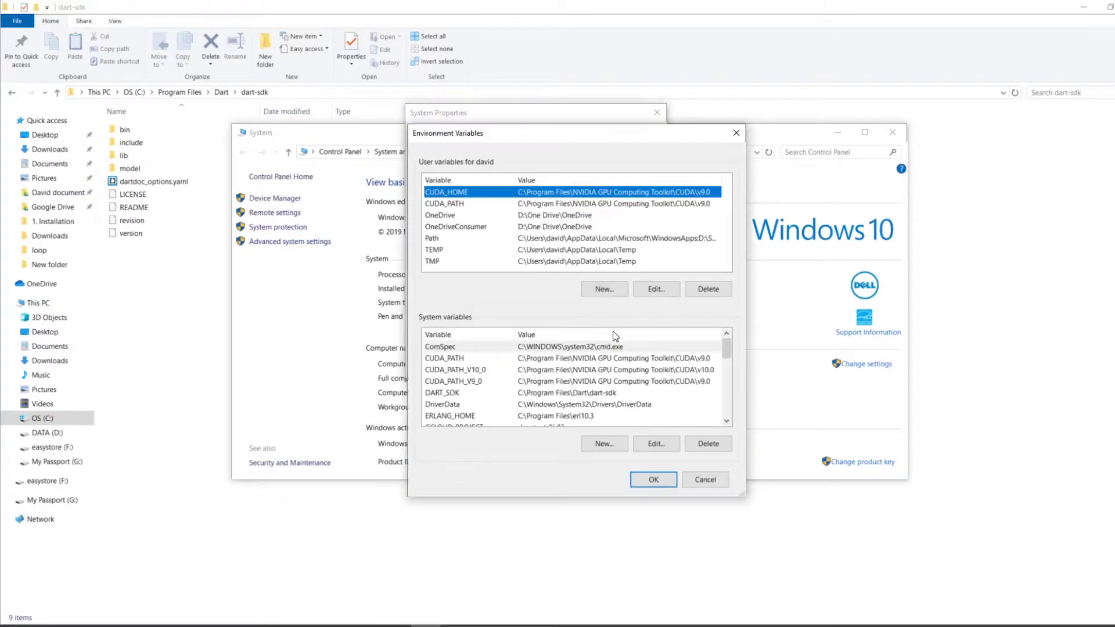
pyautogui.click(442, 239)
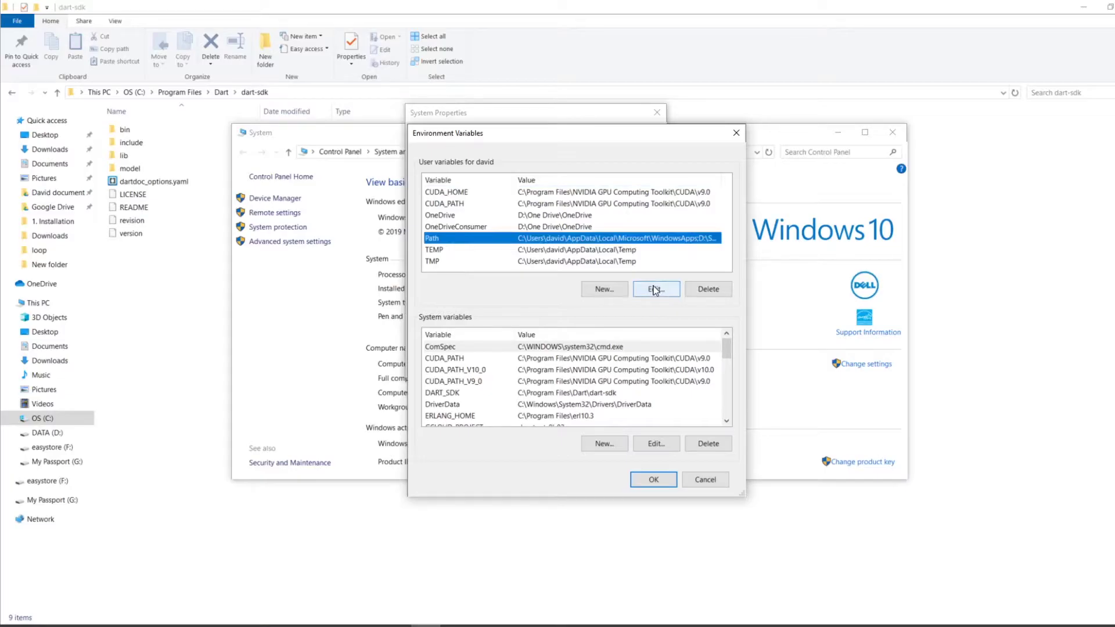
pyautogui.click(654, 290)
pyautogui.click(659, 291)
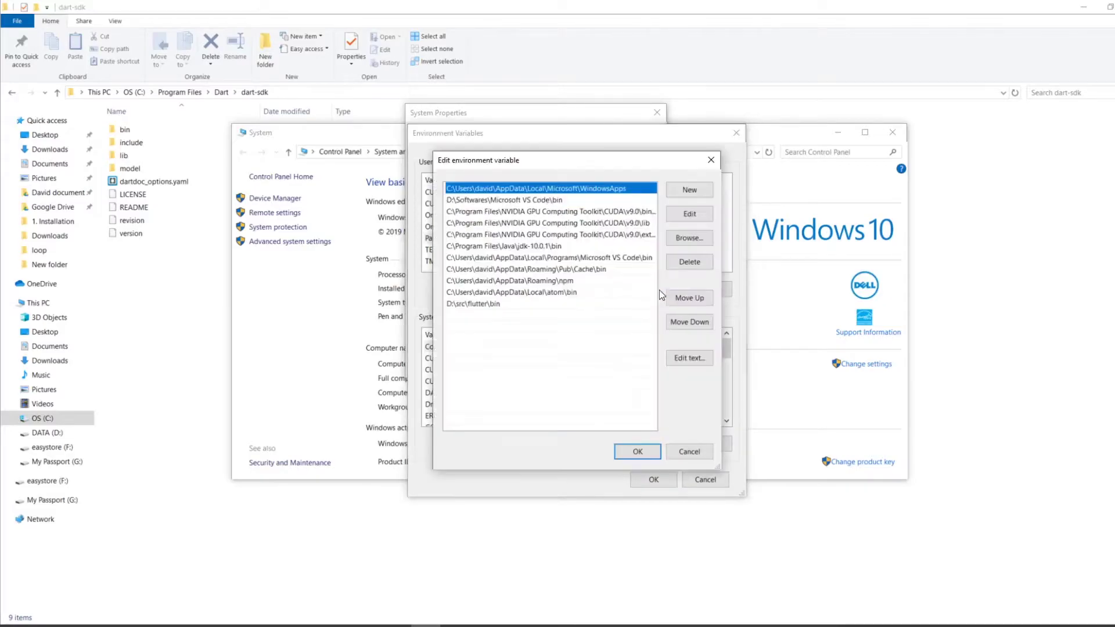
pyautogui.doubleClick(538, 319)
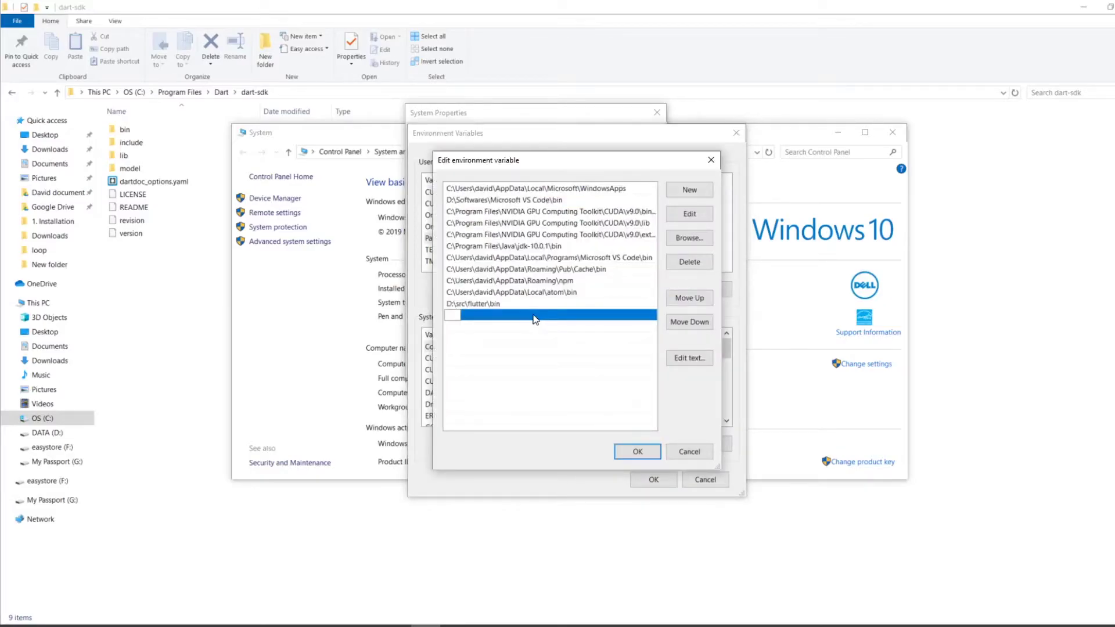
pyautogui.write('C:\\Program Files\\Dart\\dart-sdk\\bin')
pyautogui.click(536, 345)
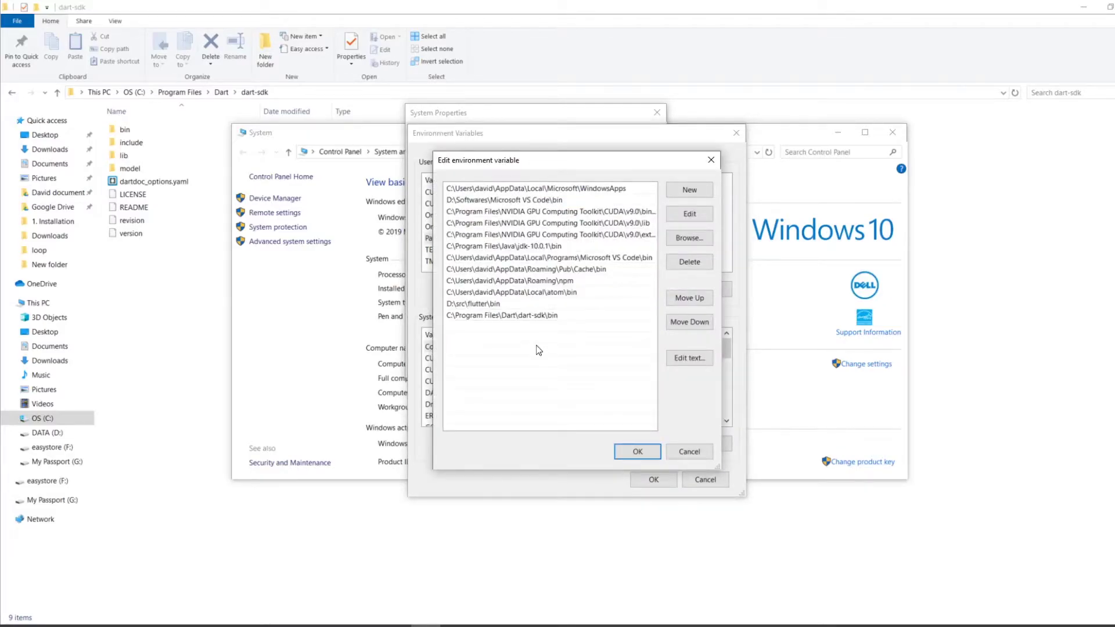
# Step: Confirm the Path, Environment Variables and System Properties dialogs, and close the System window
pyautogui.click(626, 451)
pyautogui.click(646, 480)
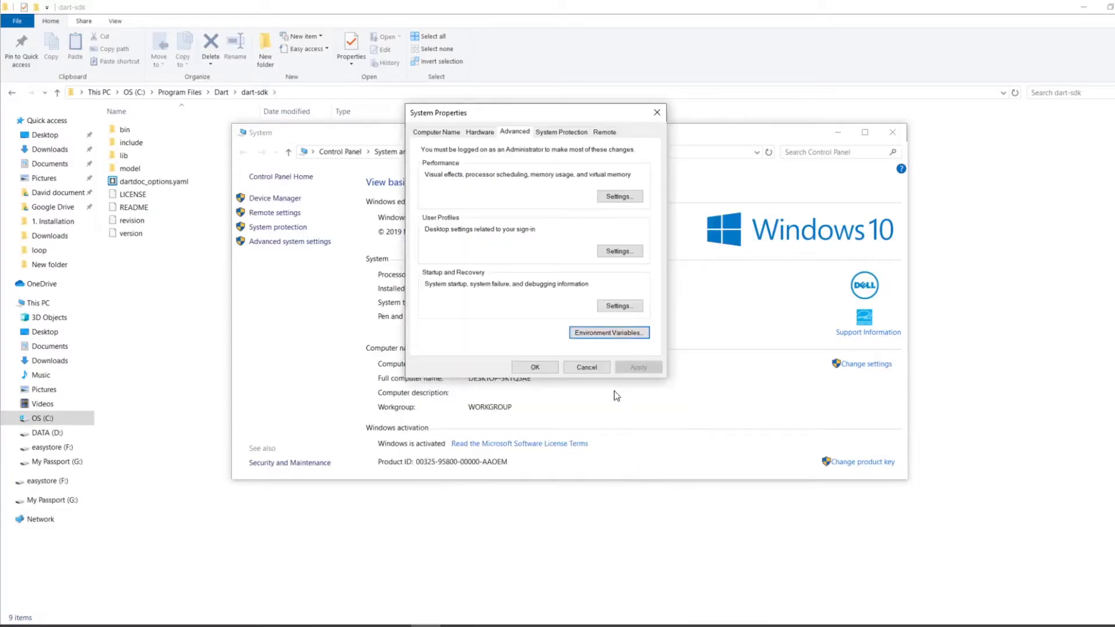
pyautogui.click(554, 367)
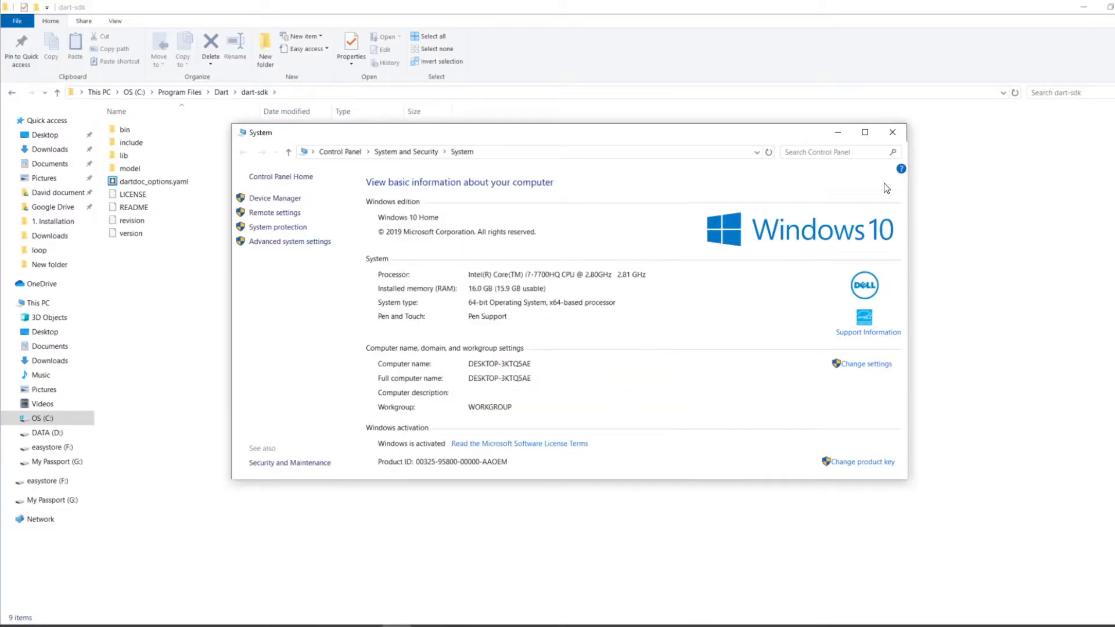
pyautogui.click(893, 135)
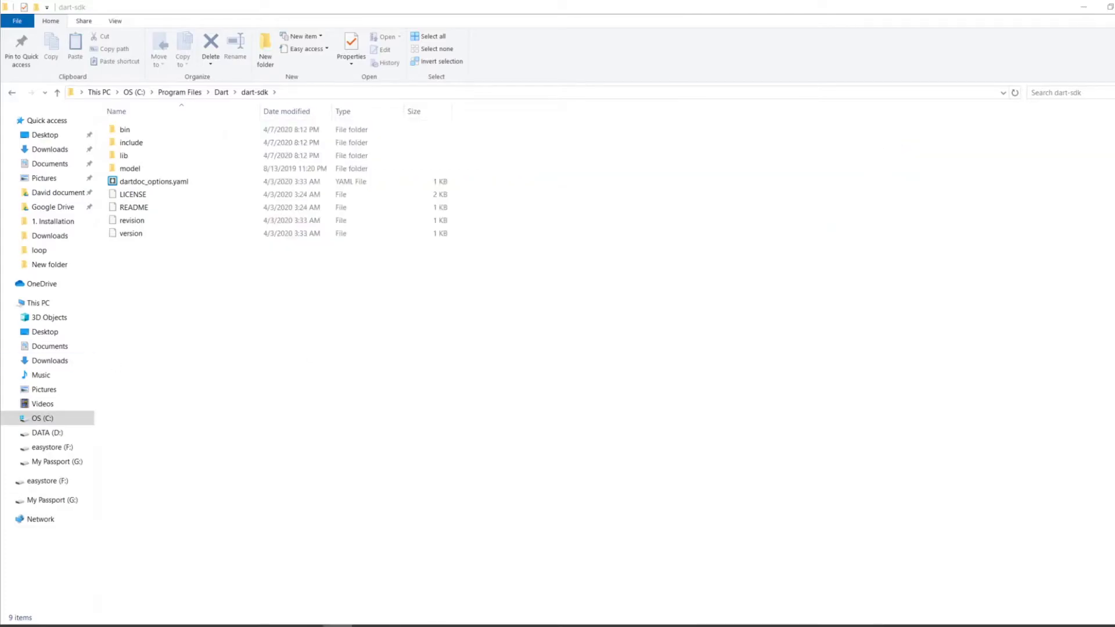
pyautogui.click(36, 625)
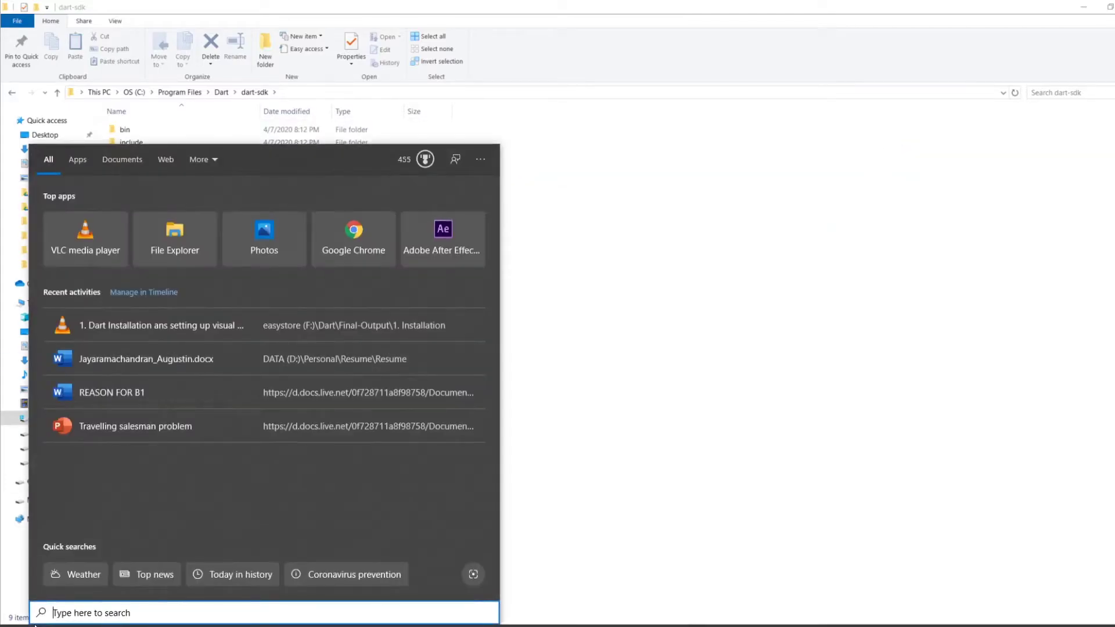
pyautogui.write('cmd')
# Step: Open Command Prompt and run 'pub' to list its available commands
pyautogui.press('Return')
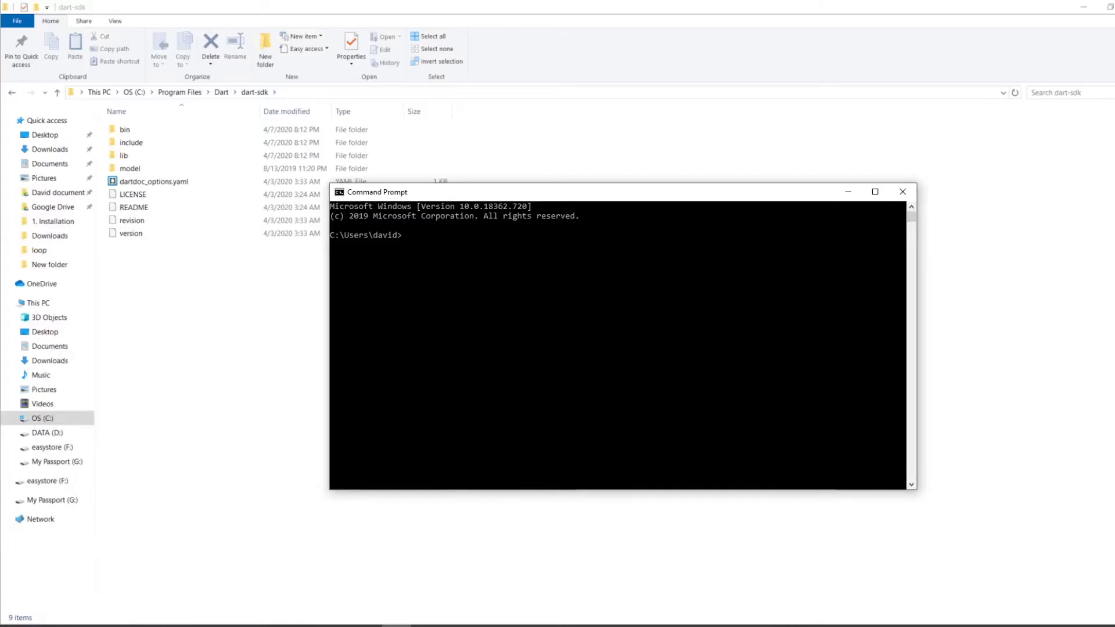
pyautogui.write('pub')
pyautogui.press('Return')
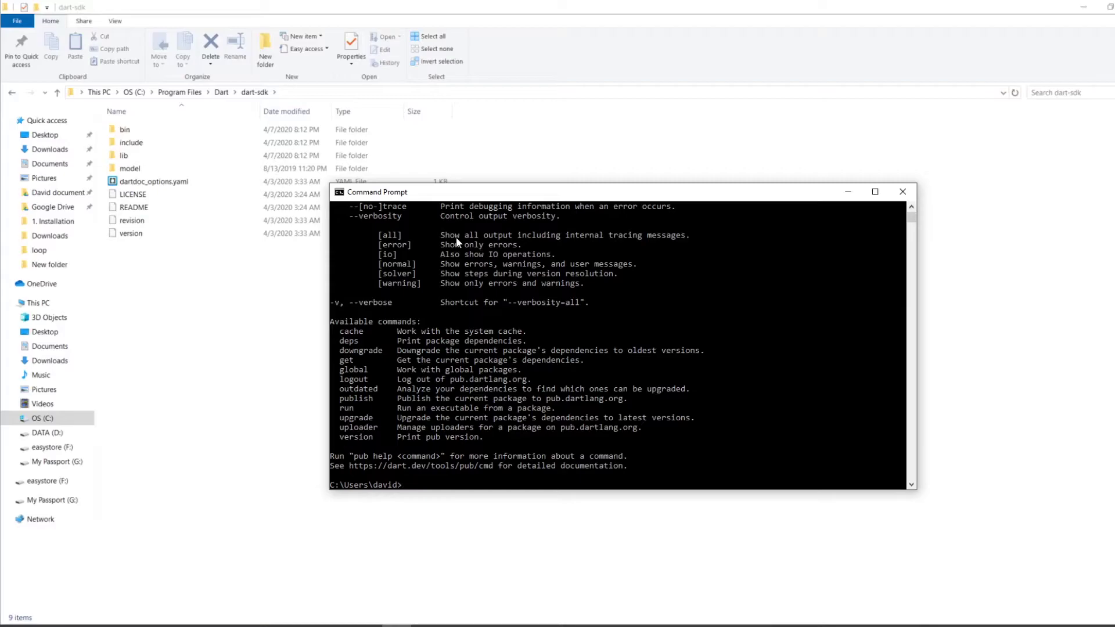
pyautogui.write('pub gl')
pyautogui.write('obal act')
pyautogui.write('ivate ')
pyautogui.write('stagehand')
# Step: Run 'pub global activate stagehand' in Command Prompt
pyautogui.press('Return')
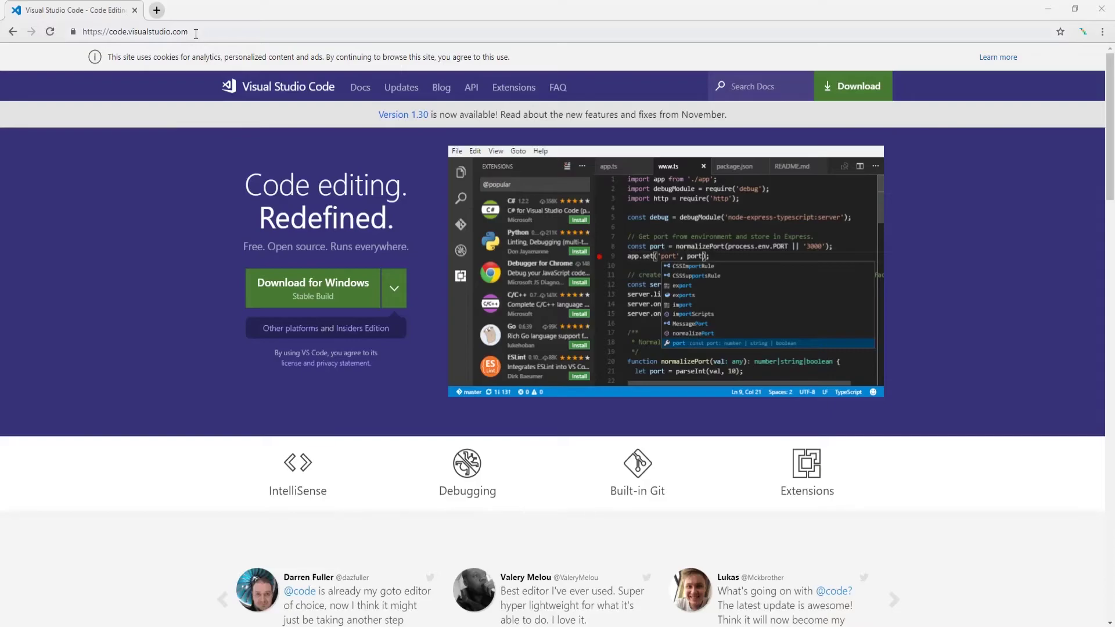
# Step: Download the VS Code Windows installer and reveal VSCodeUserSetup-x64-1.30.2.exe in its folder
pyautogui.moveTo(195, 33); pyautogui.dragTo(84, 33)
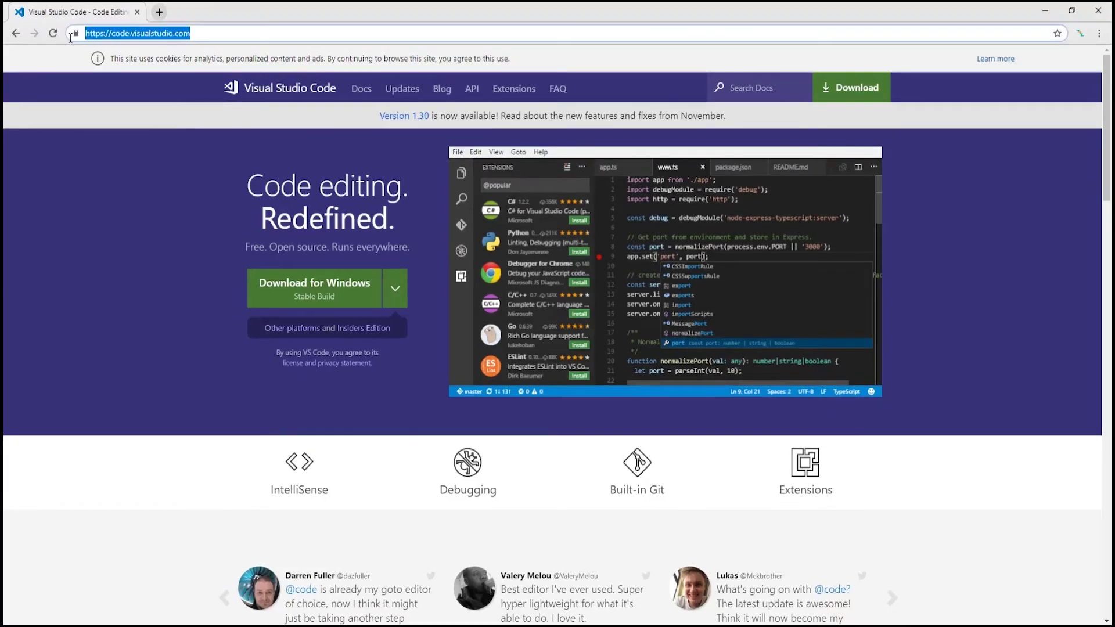
pyautogui.click(141, 245)
pyautogui.click(297, 293)
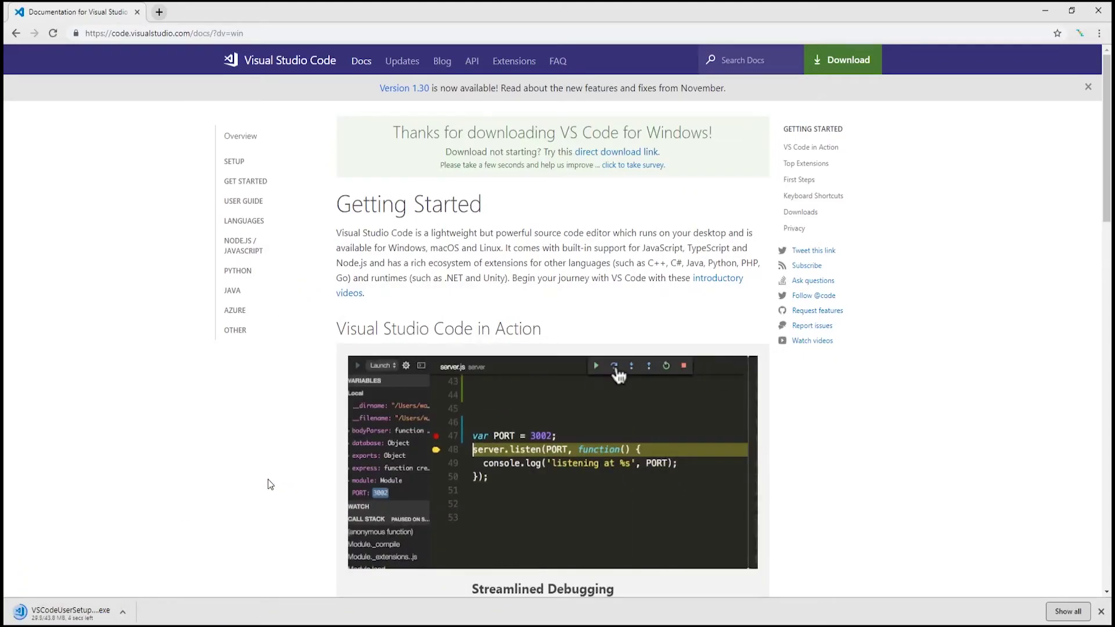
pyautogui.click(124, 615)
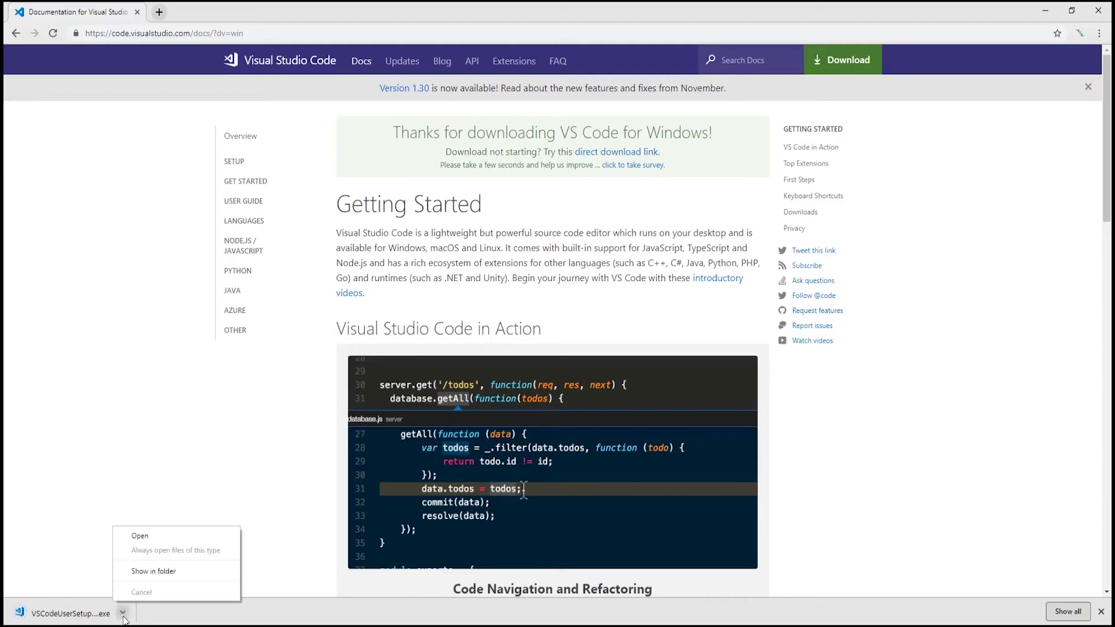
pyautogui.click(153, 573)
pyautogui.rightClick(210, 131)
# Step: Install VS Code 1.30.2 as administrator with default options, then launch it
pyautogui.click(174, 165)
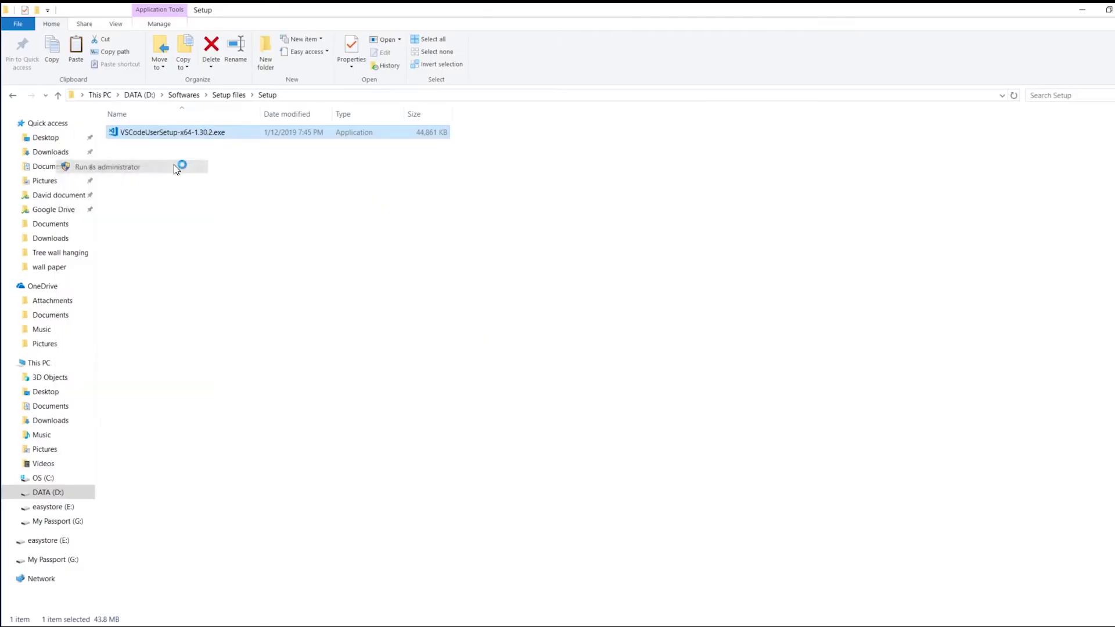
pyautogui.click(725, 380)
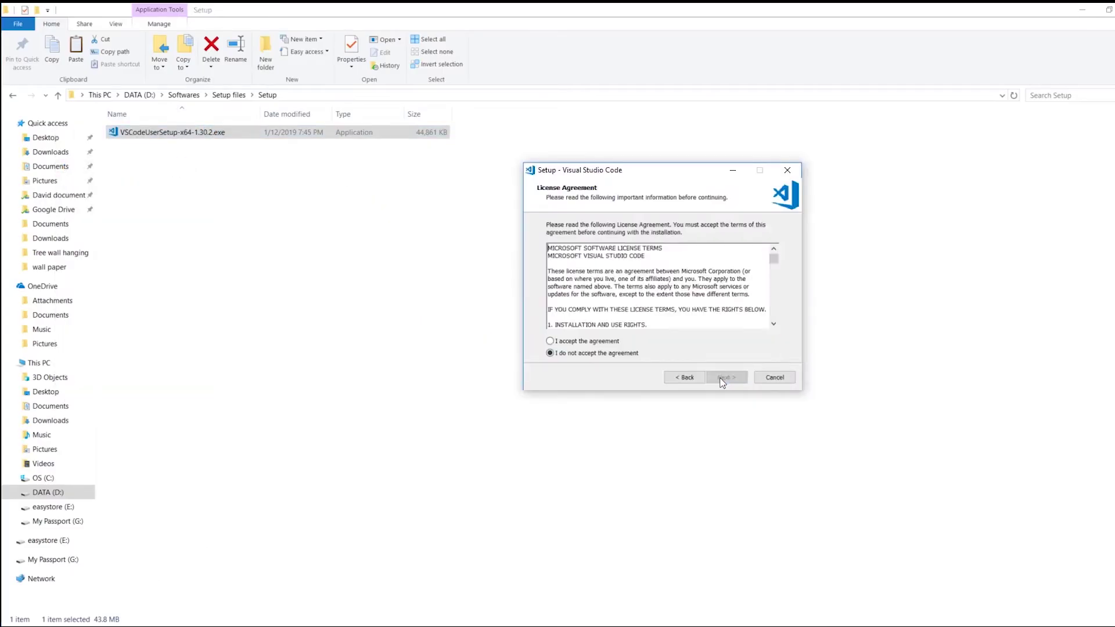
pyautogui.click(593, 342)
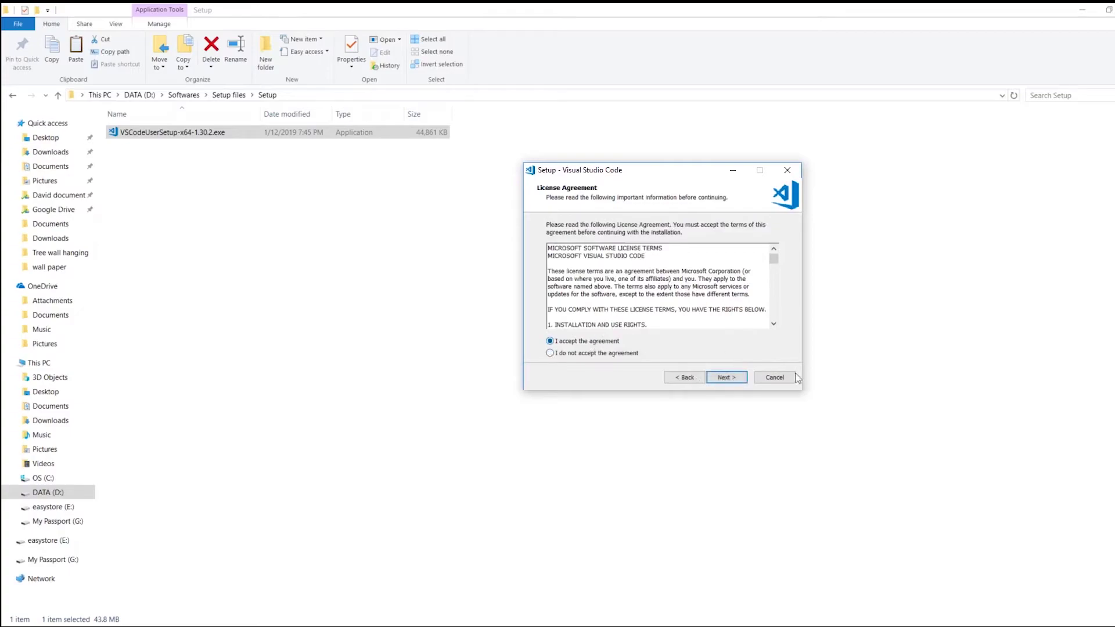
pyautogui.click(737, 379)
pyautogui.click(737, 379)
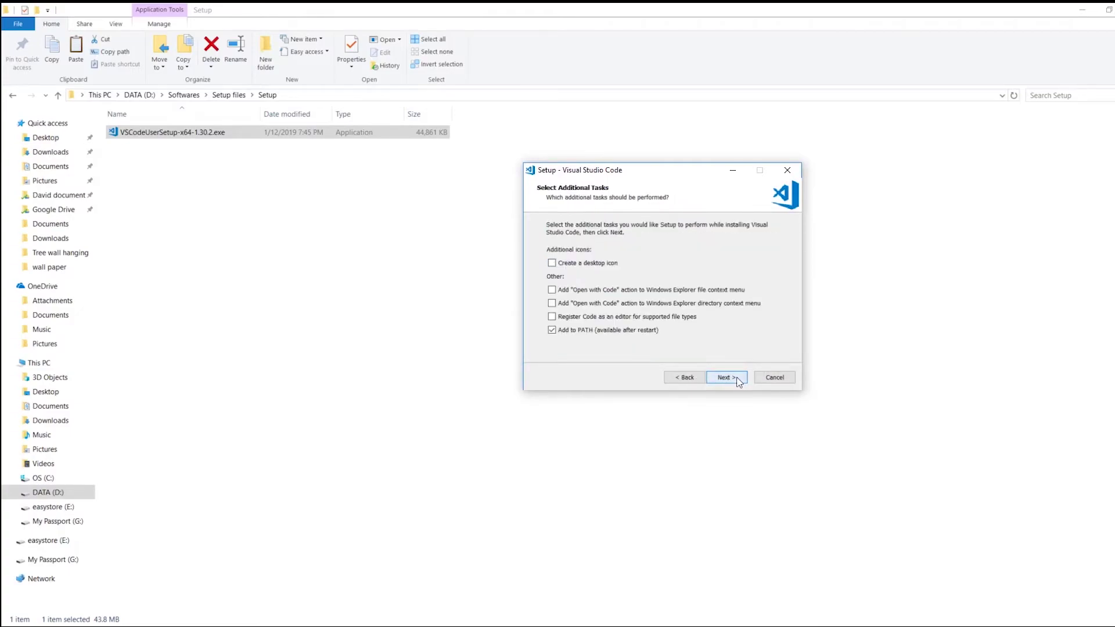
pyautogui.click(736, 379)
pyautogui.click(737, 377)
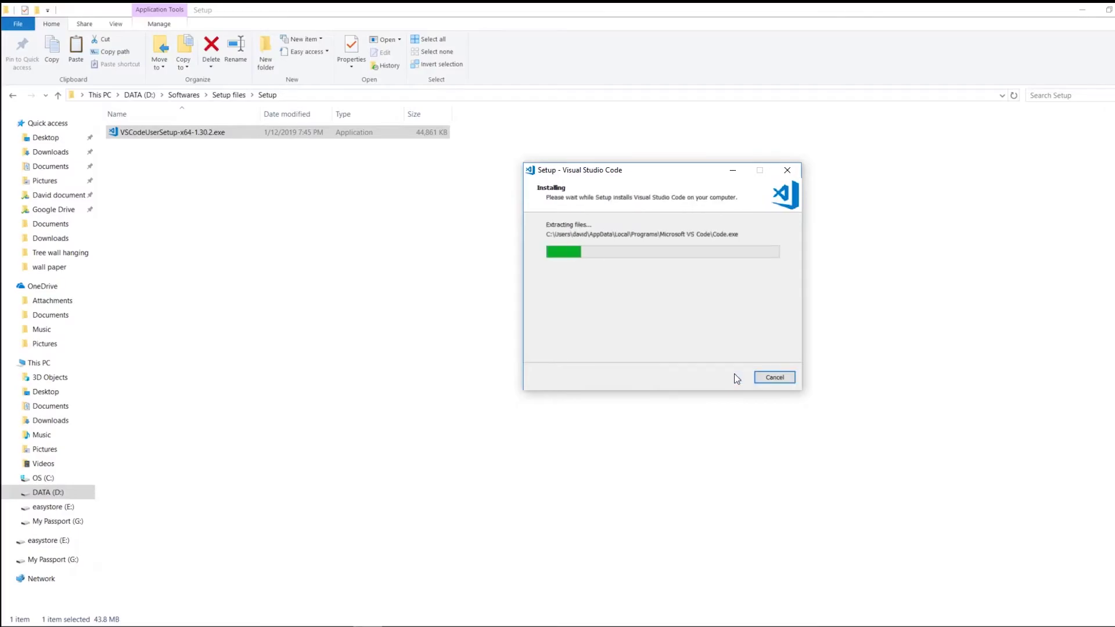
pyautogui.click(727, 377)
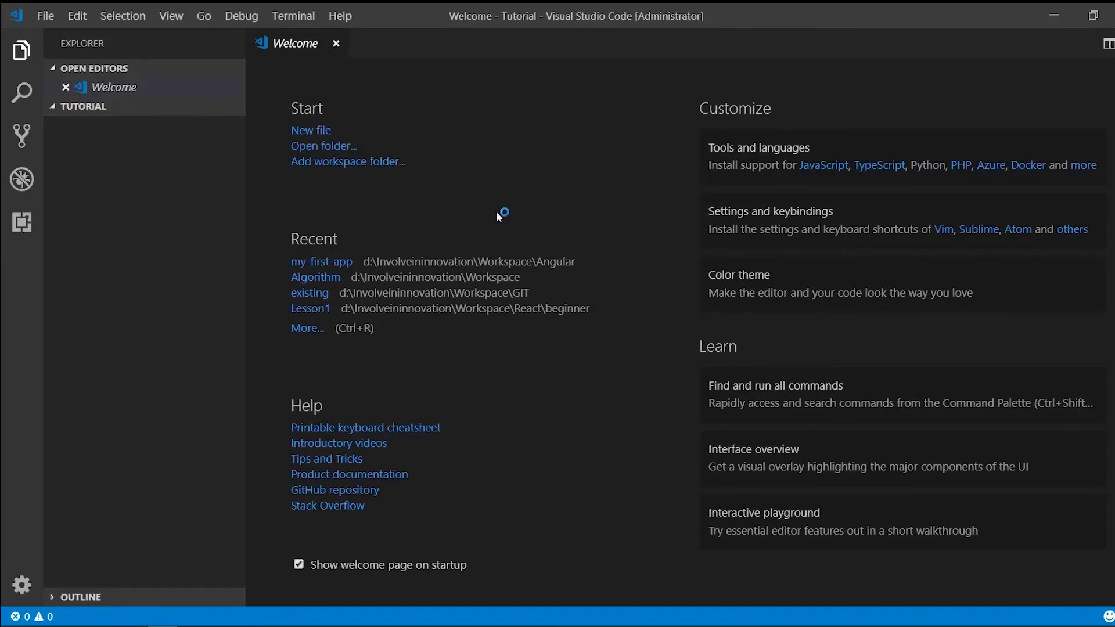
pyautogui.write('dart')
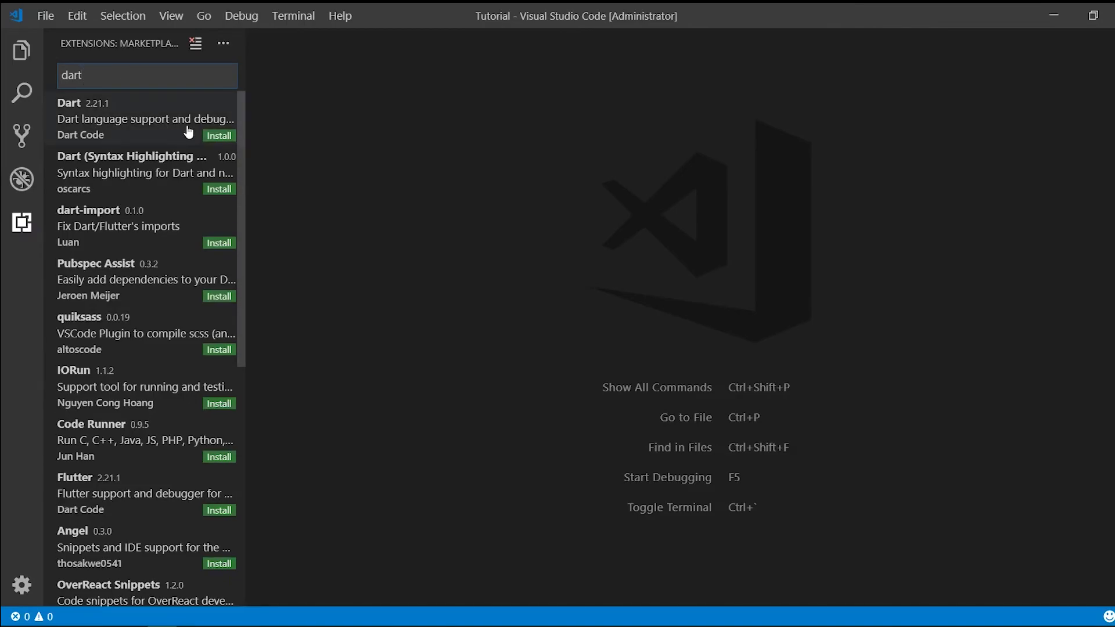
# Step: Install Dart, Dart Syntax Highlighting, dart-import, Flutter, Awesome Flutter Snippets and Flutter Widget Snippets, then reload
pyautogui.click(218, 136)
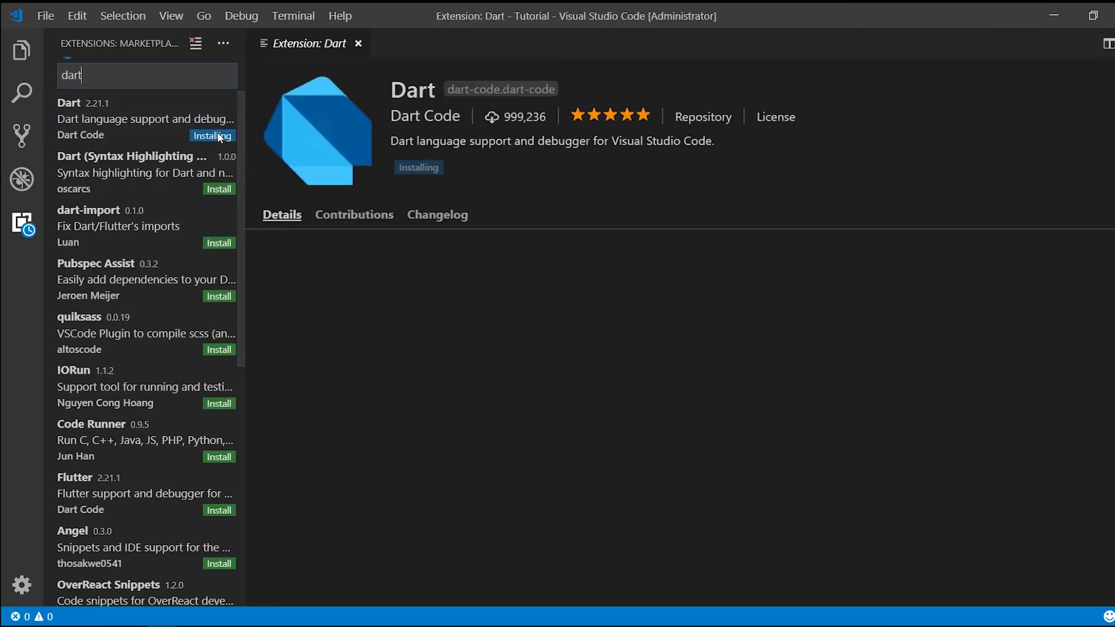
pyautogui.click(219, 189)
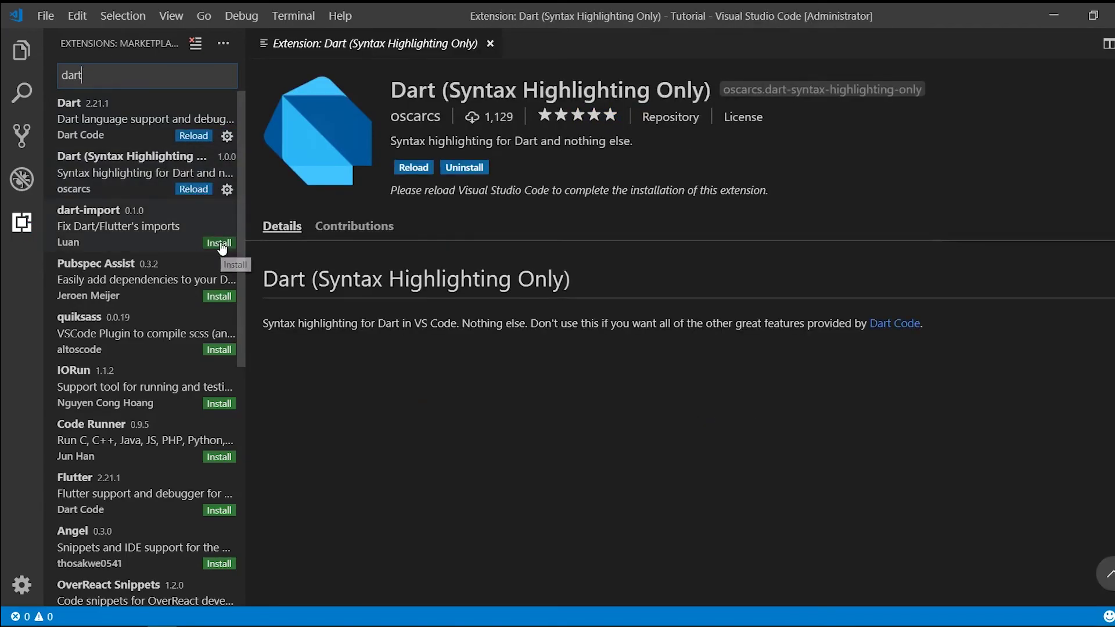
pyautogui.click(219, 243)
pyautogui.scroll(-3, 156, 336)
pyautogui.scroll(1, 188, 381)
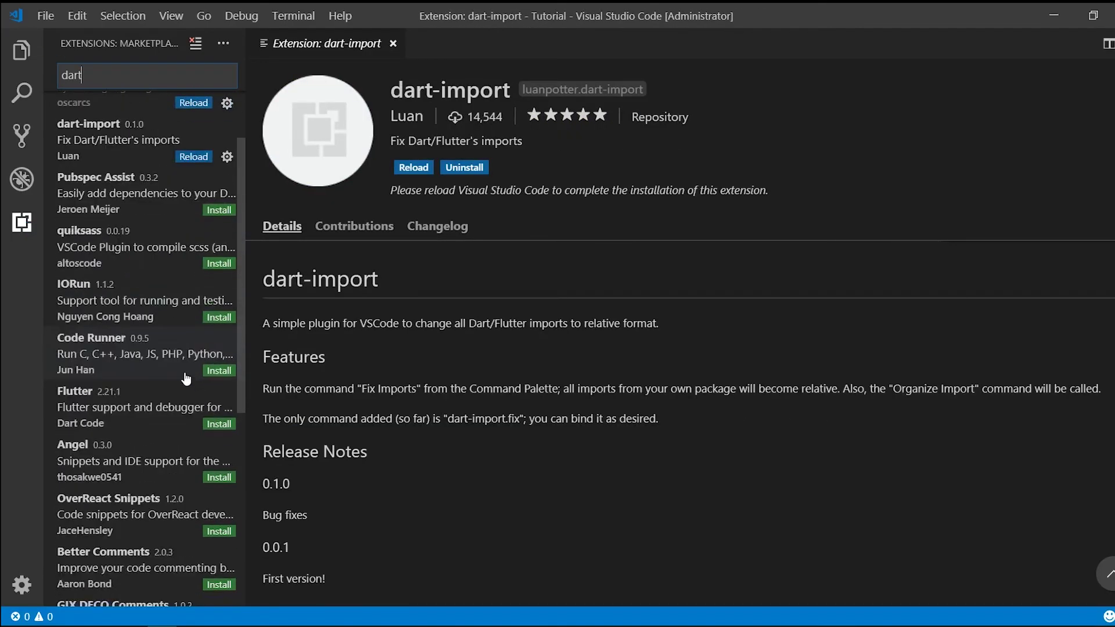
pyautogui.click(218, 424)
pyautogui.scroll(-6, 214, 392)
pyautogui.click(206, 538)
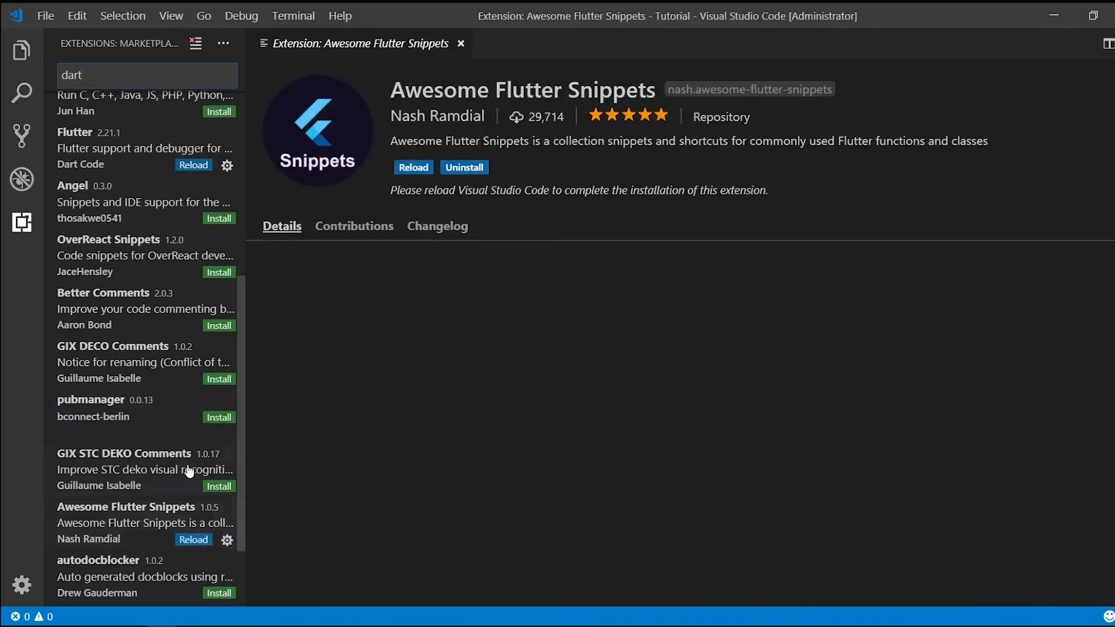
pyautogui.scroll(-3, 210, 522)
pyautogui.click(219, 544)
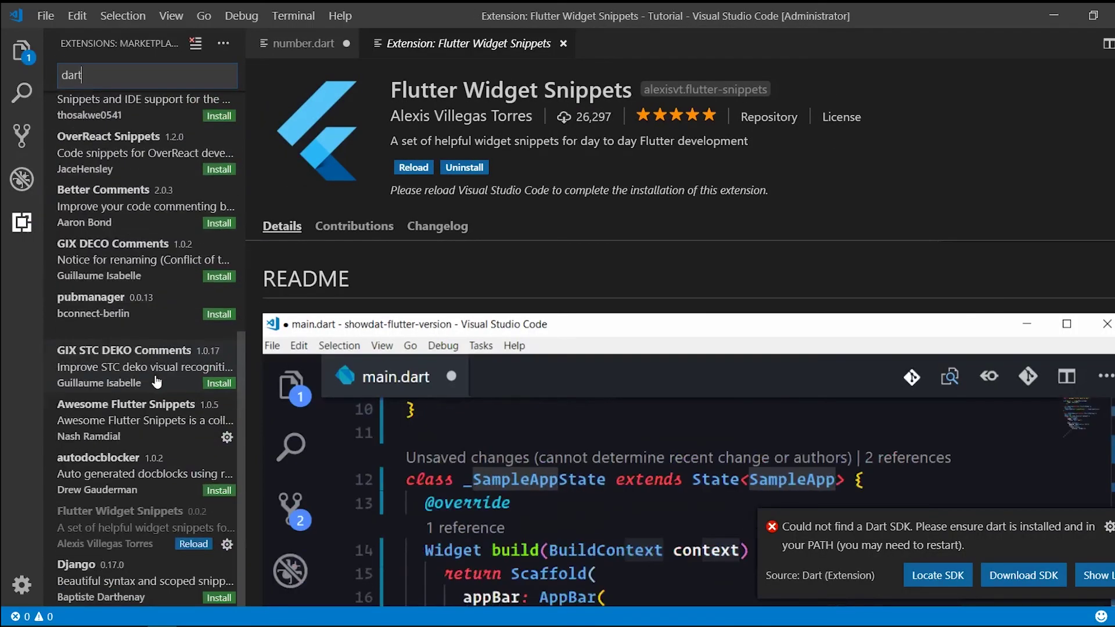
pyautogui.click(194, 545)
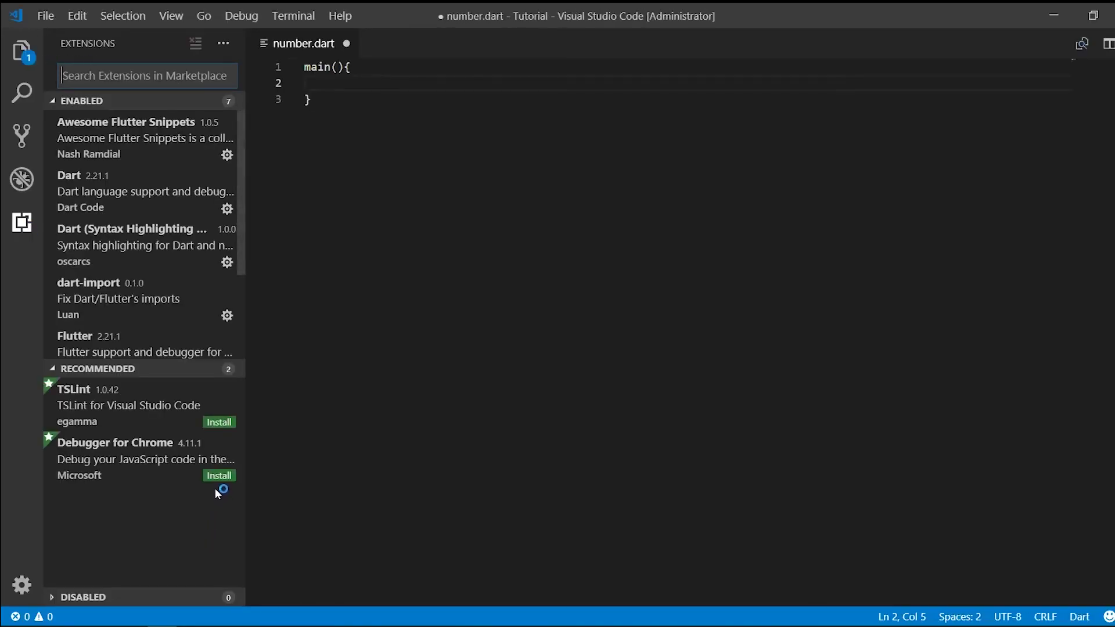
# Step: Set C:\Program Files\Dart\dart-sdk as the Dart SDK folder from the missing-SDK notification
pyautogui.click(23, 49)
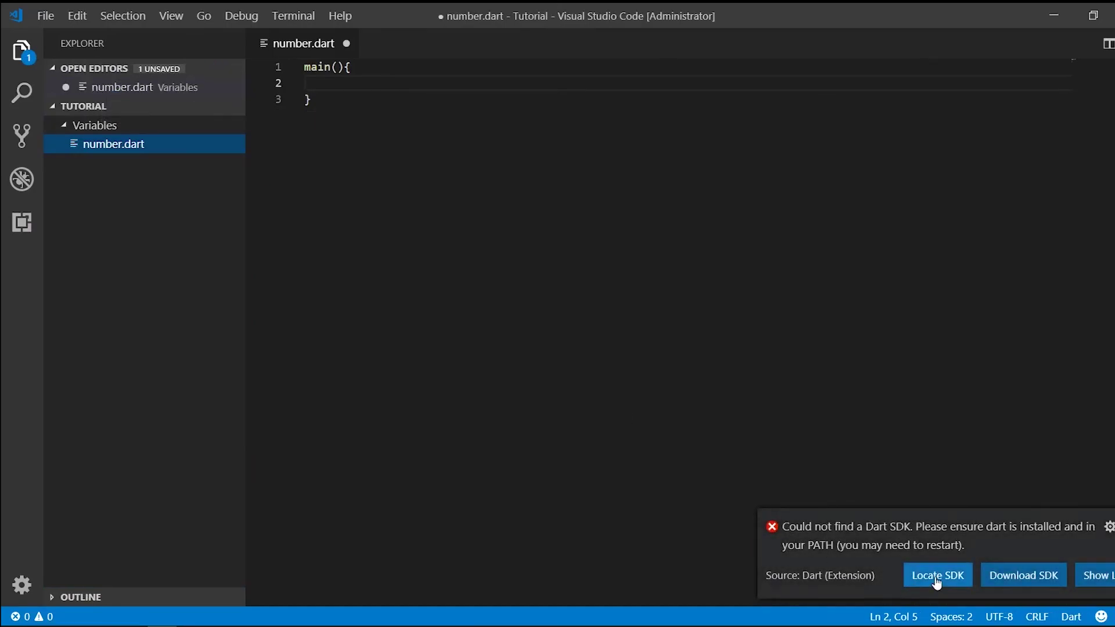
pyautogui.moveTo(886, 529); pyautogui.dragTo(783, 528)
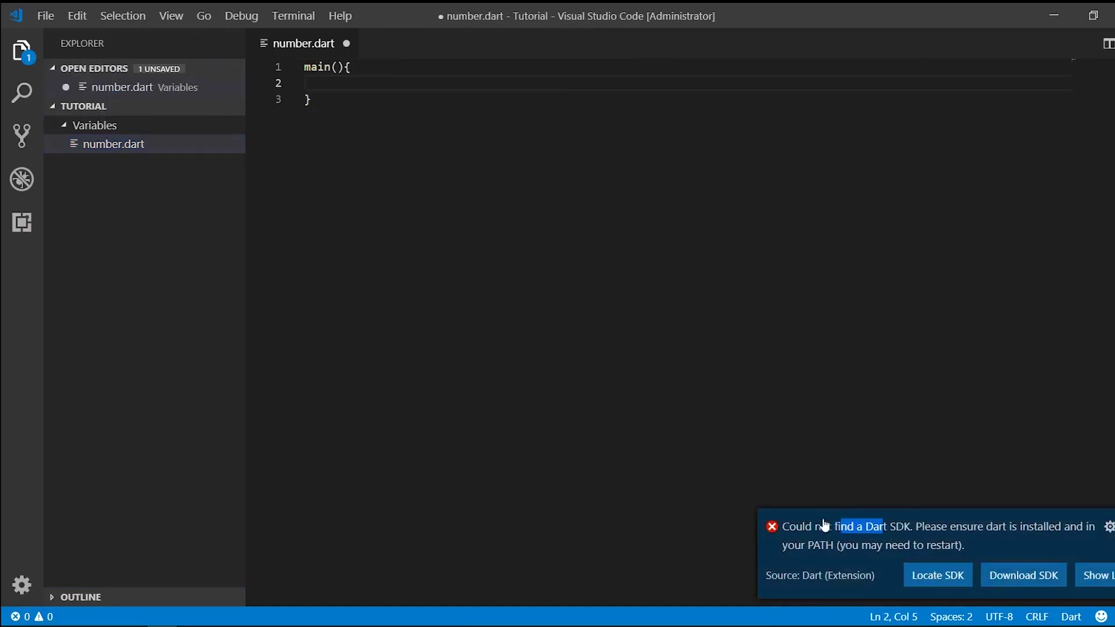
pyautogui.click(938, 575)
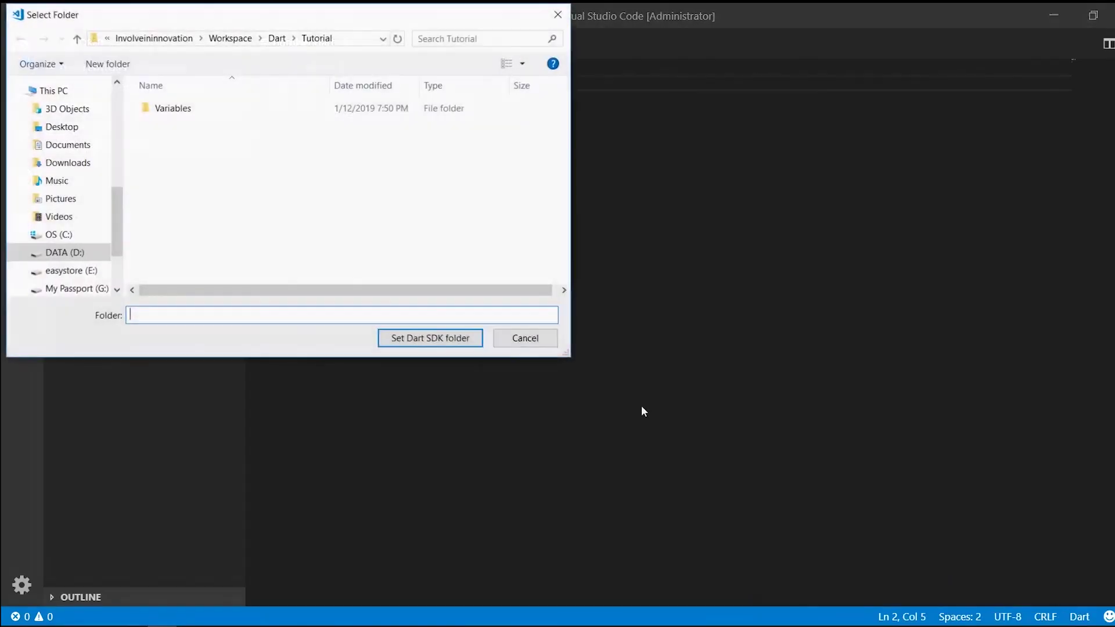
pyautogui.write('C:\\Program Files\\Dart\\dart-sdk')
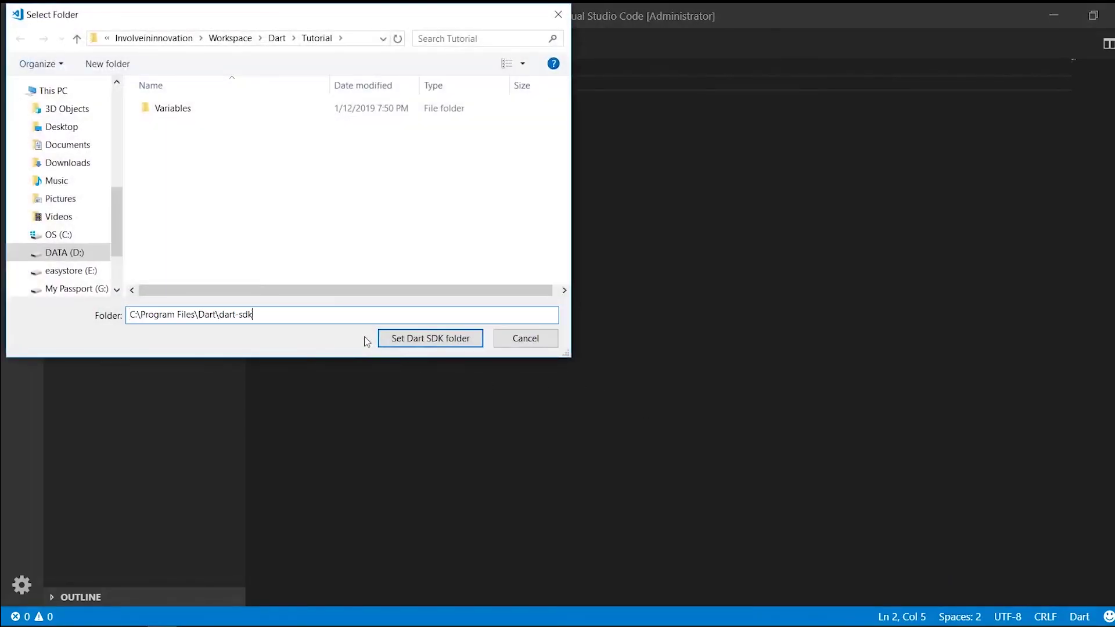
pyautogui.click(442, 340)
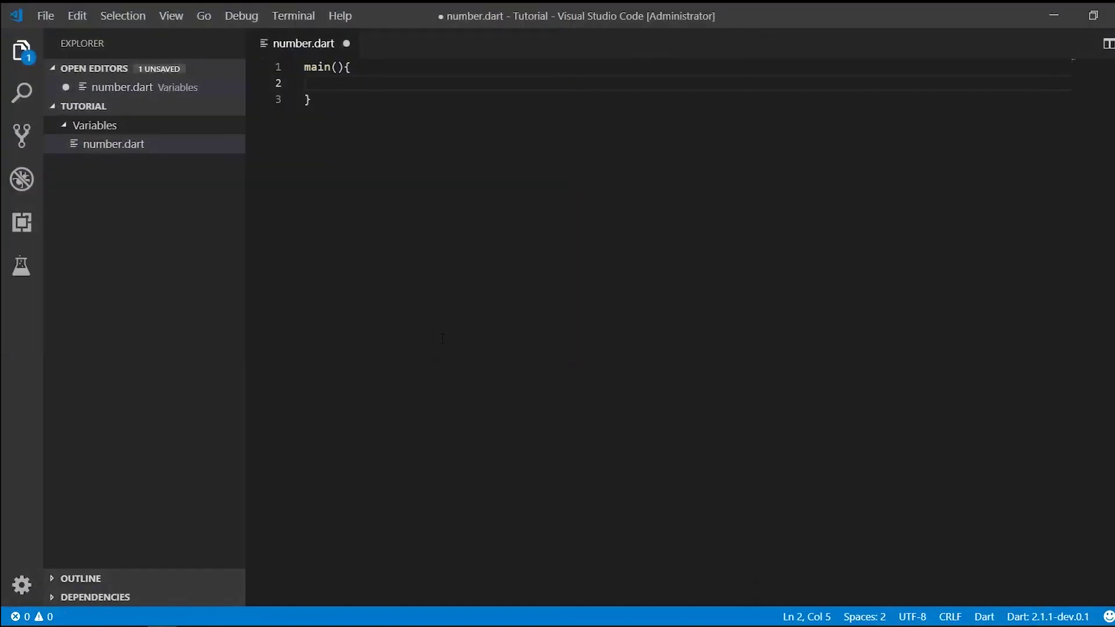